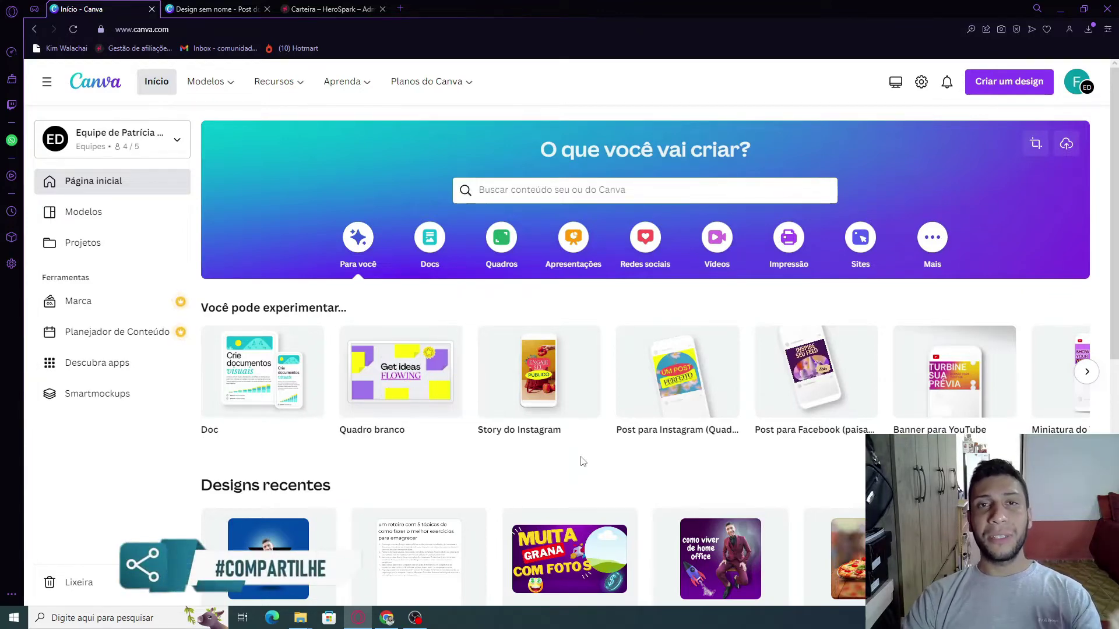
# - Create a new blank square Instagram post design at 1080 × 1080 px
pyautogui.moveTo(584, 453)
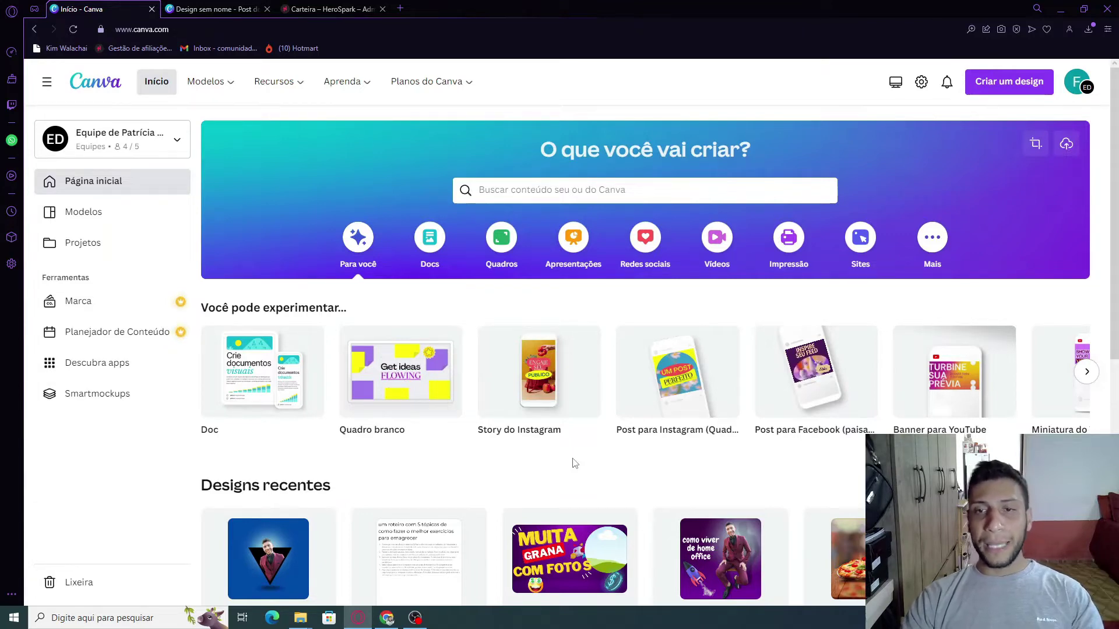
pyautogui.click(1015, 90)
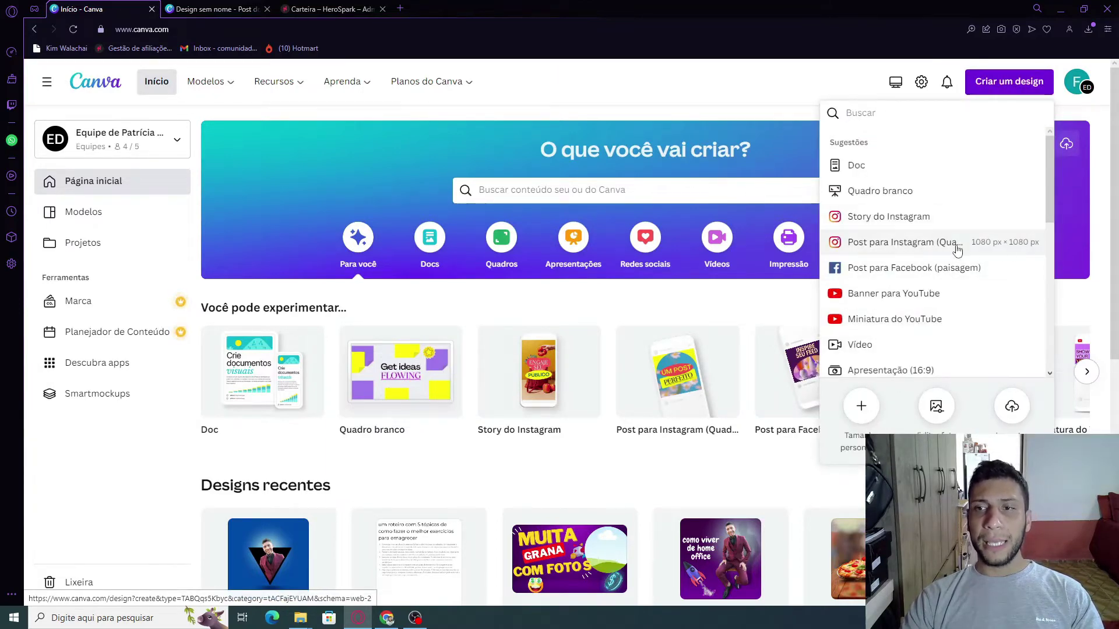
pyautogui.click(921, 245)
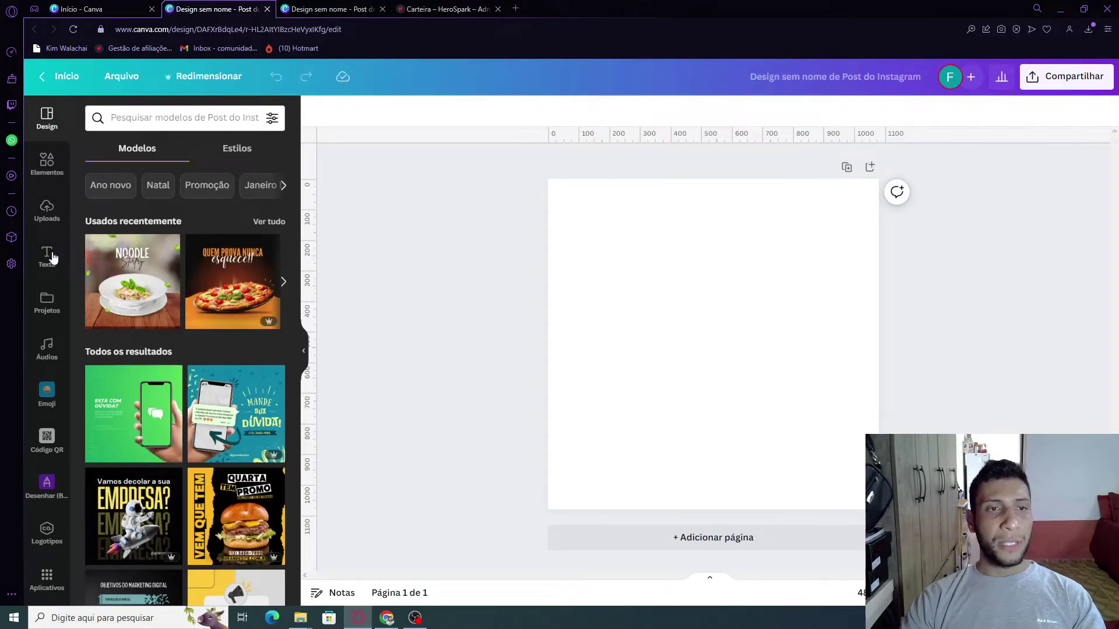
# - Place the uploaded blue image with the man in a black triangle on the page and enlarge it to fill the page
pyautogui.click(42, 216)
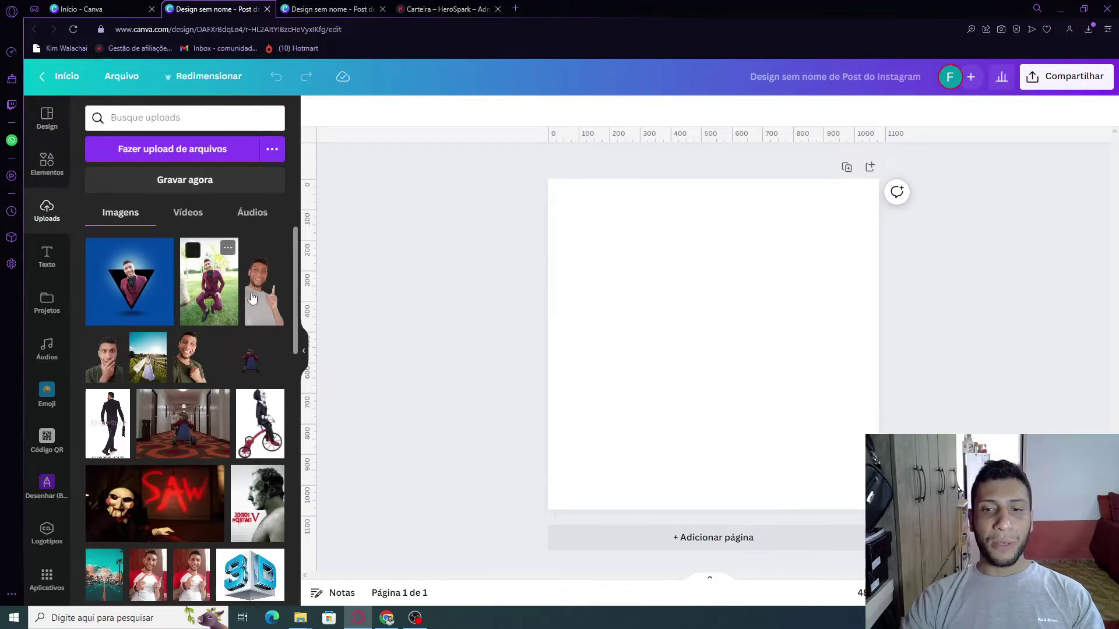
pyautogui.click(115, 297)
pyautogui.moveTo(822, 235); pyautogui.dragTo(870, 169)
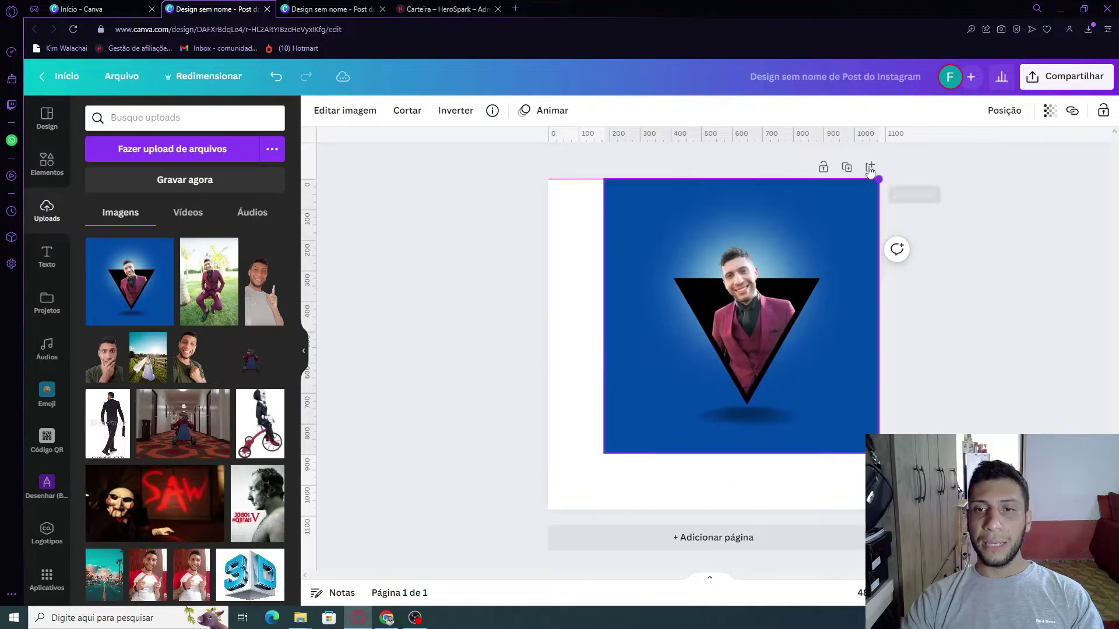
pyautogui.moveTo(602, 456); pyautogui.dragTo(556, 521)
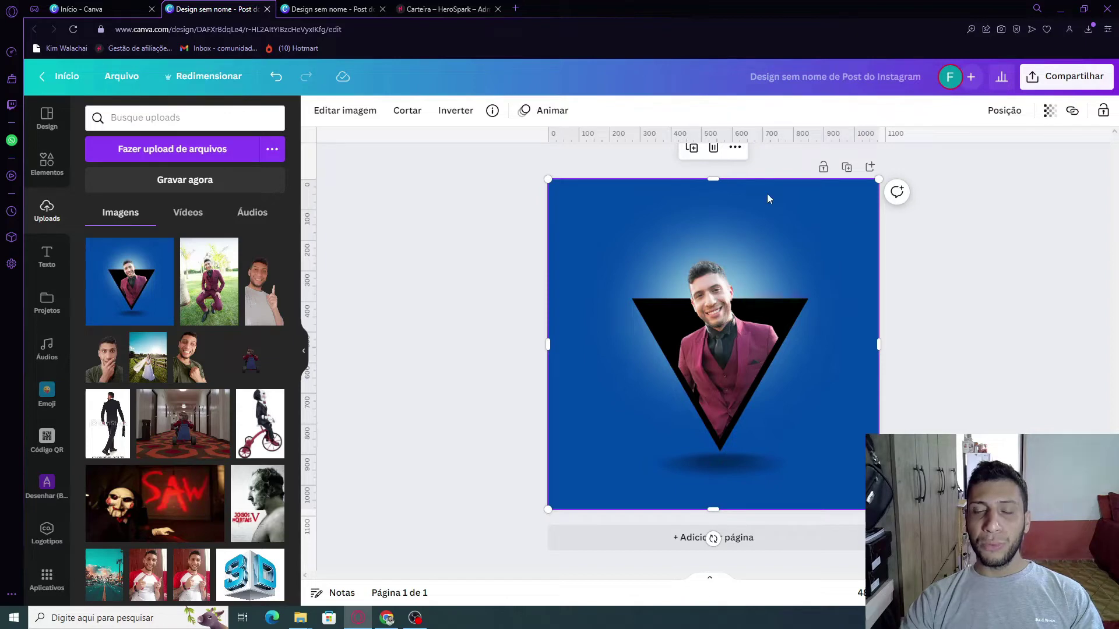
# - Add a second page, place the uploaded photo of the seated man in the burgundy suit and enlarge it to the page height
pyautogui.click(713, 538)
pyautogui.click(191, 298)
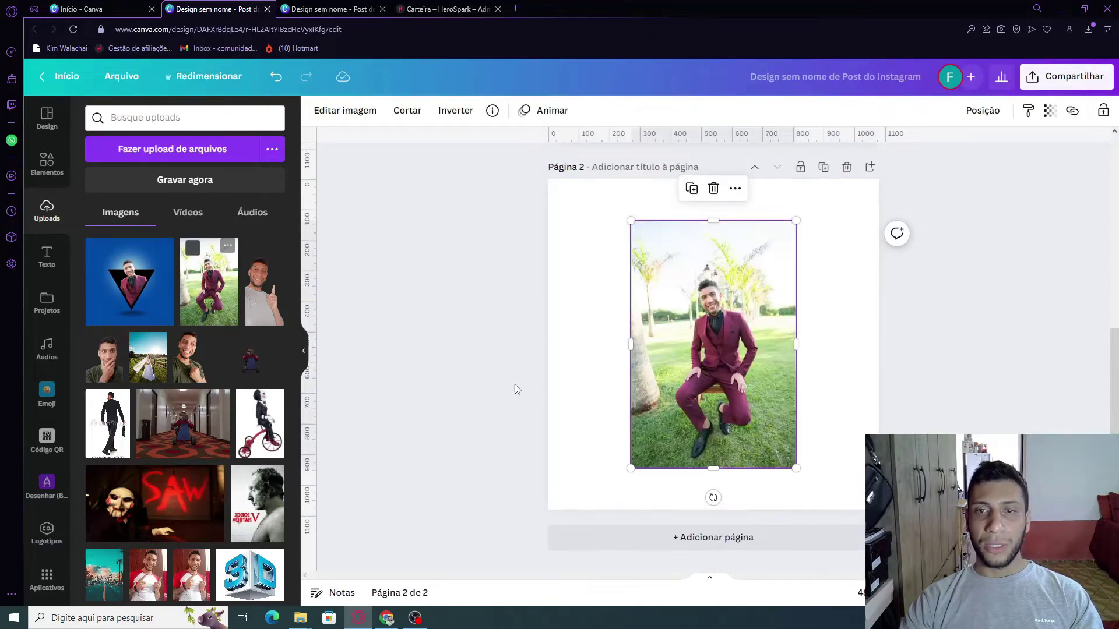
pyautogui.moveTo(795, 222); pyautogui.dragTo(824, 176)
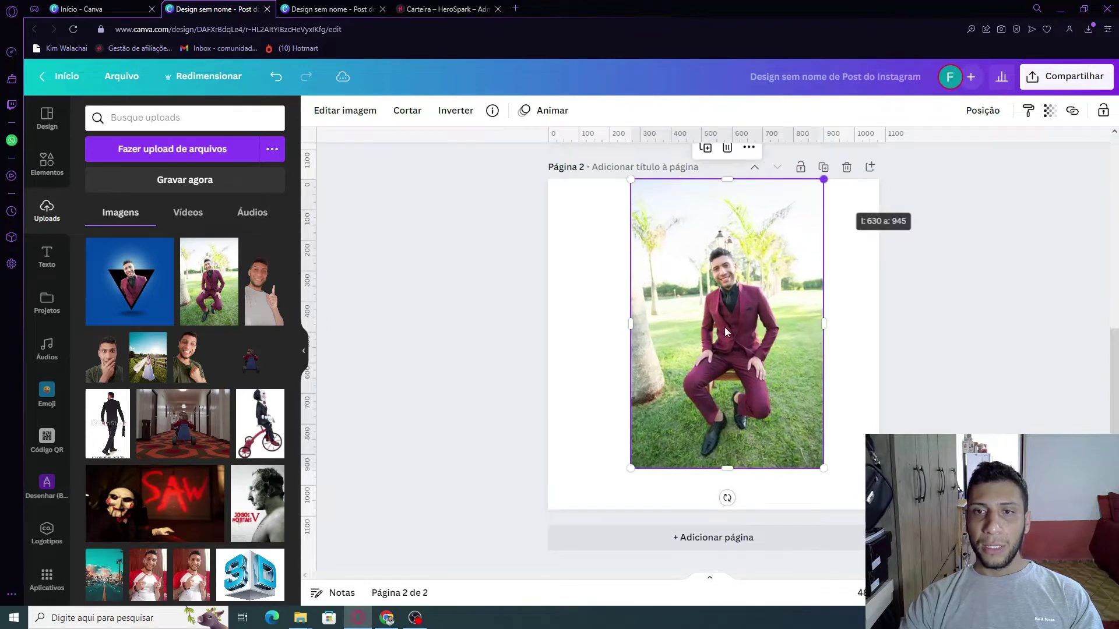
pyautogui.moveTo(631, 468); pyautogui.dragTo(600, 513)
# - Compare the two pages, delete page 2 and remove the blue triangle image from page 1
pyautogui.scroll(6, 600, 514)
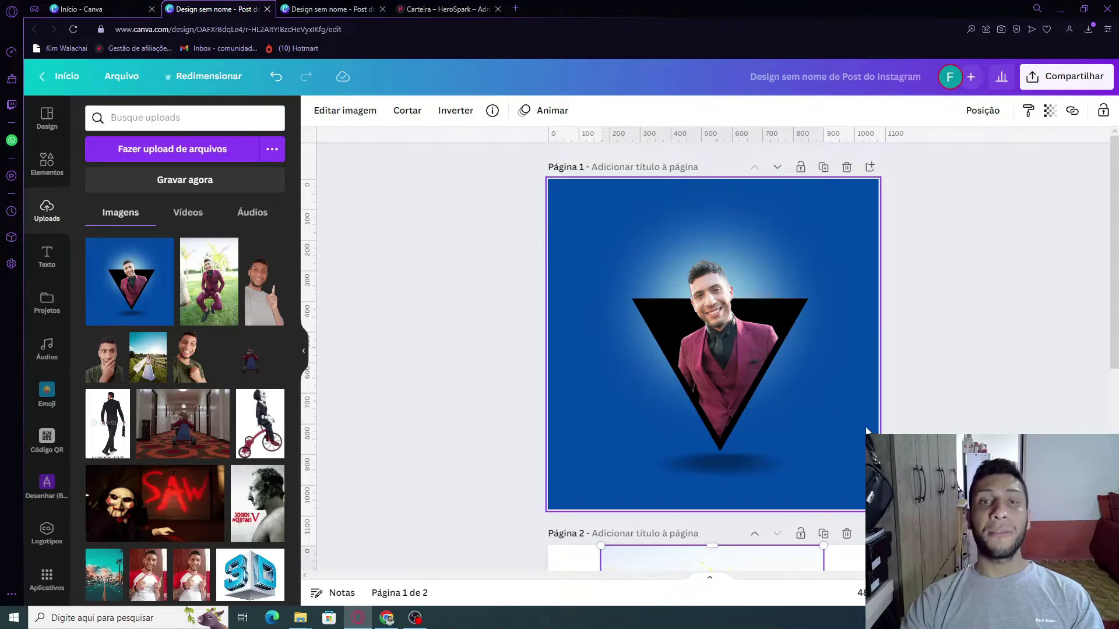
pyautogui.scroll(-3, 769, 309)
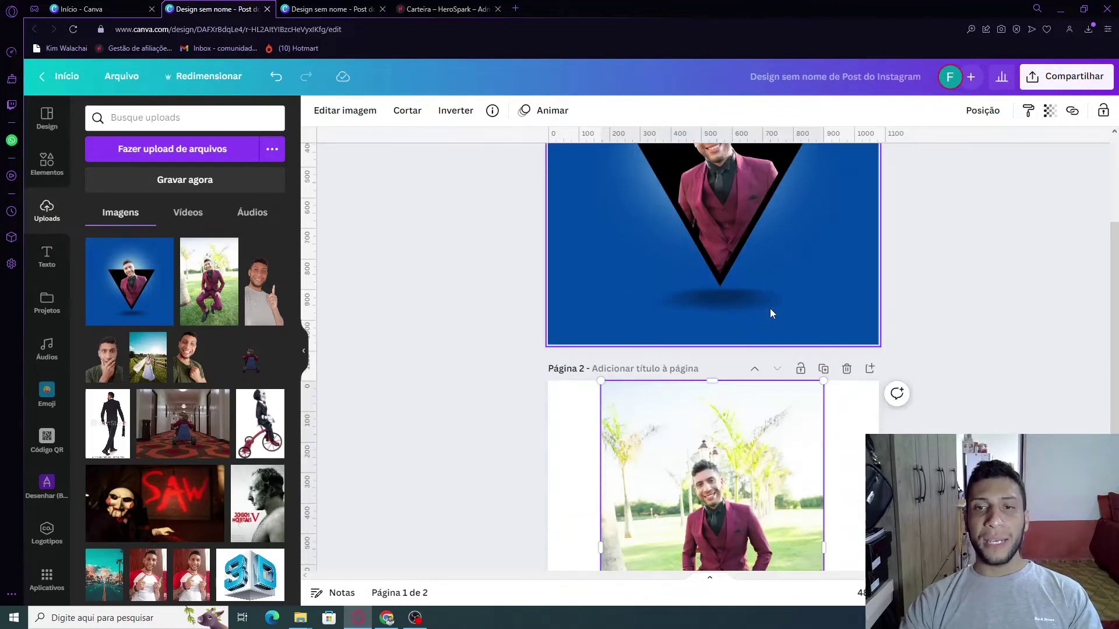
pyautogui.scroll(3, 770, 309)
pyautogui.scroll(-4, 770, 302)
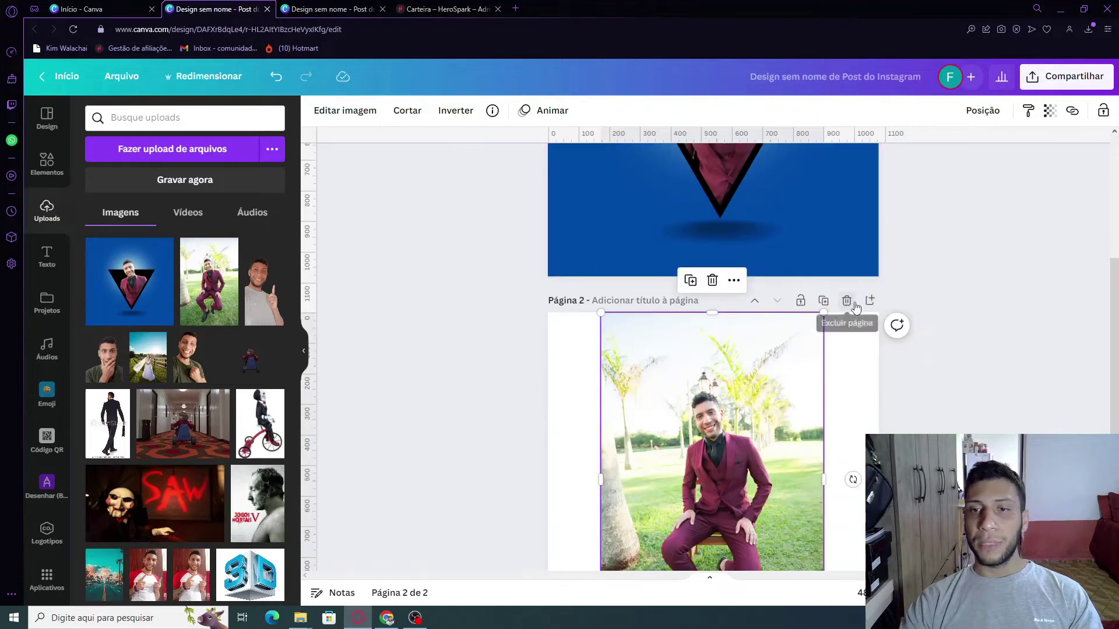
pyautogui.click(848, 304)
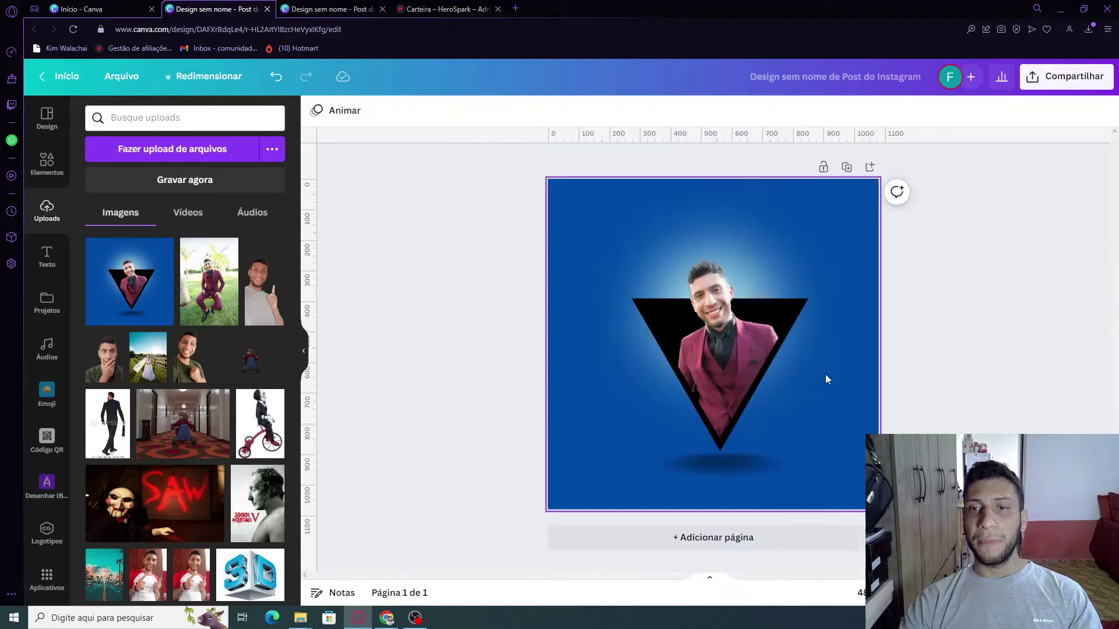
pyautogui.click(844, 220)
pyautogui.press('Delete')
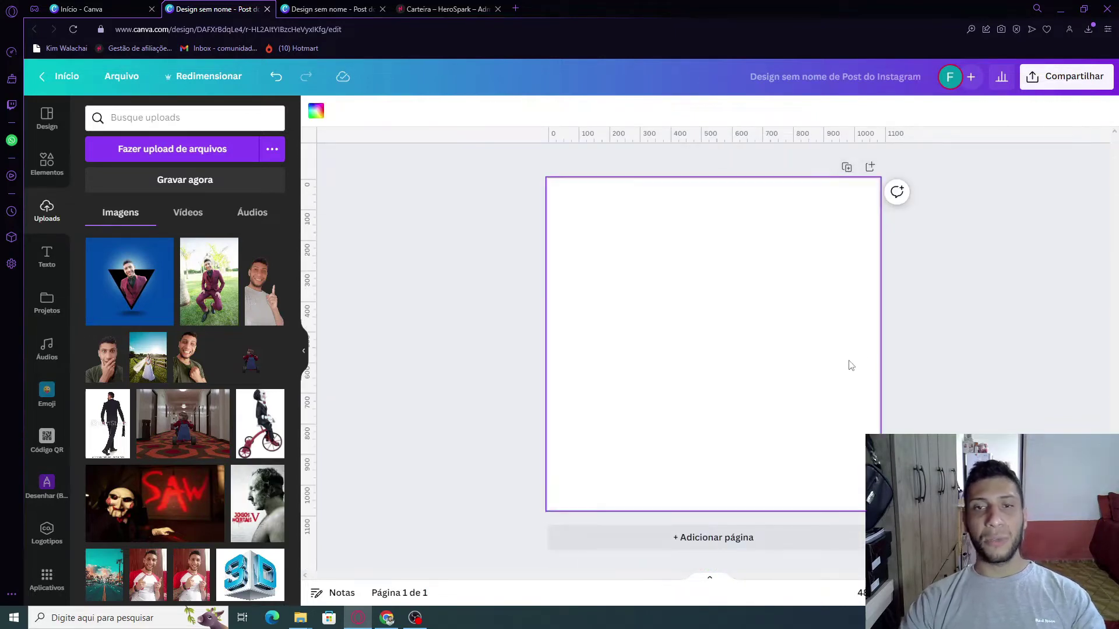
# - Place the uploaded photo of the seated man on the empty page and enlarge it to the full page height
pyautogui.click(223, 293)
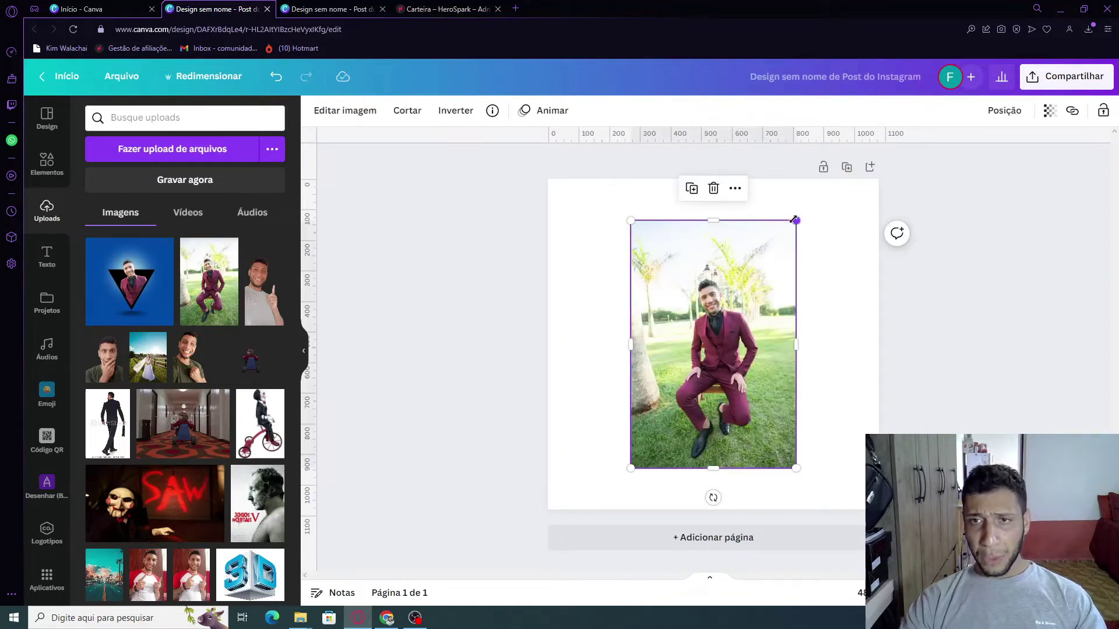
pyautogui.moveTo(794, 220); pyautogui.dragTo(823, 178)
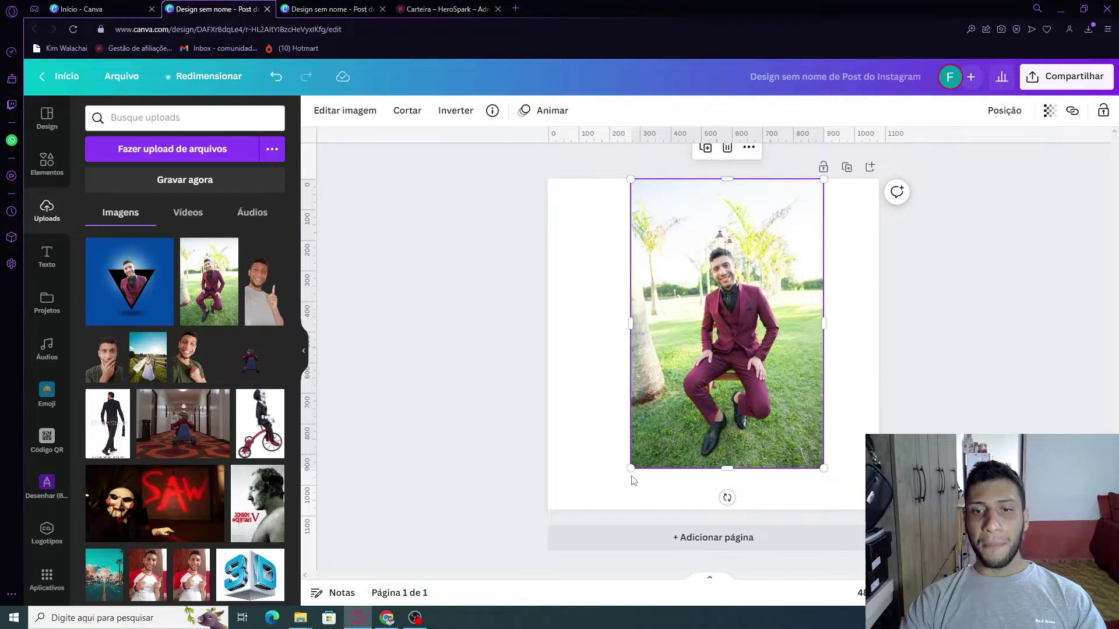
pyautogui.moveTo(630, 470); pyautogui.dragTo(600, 513)
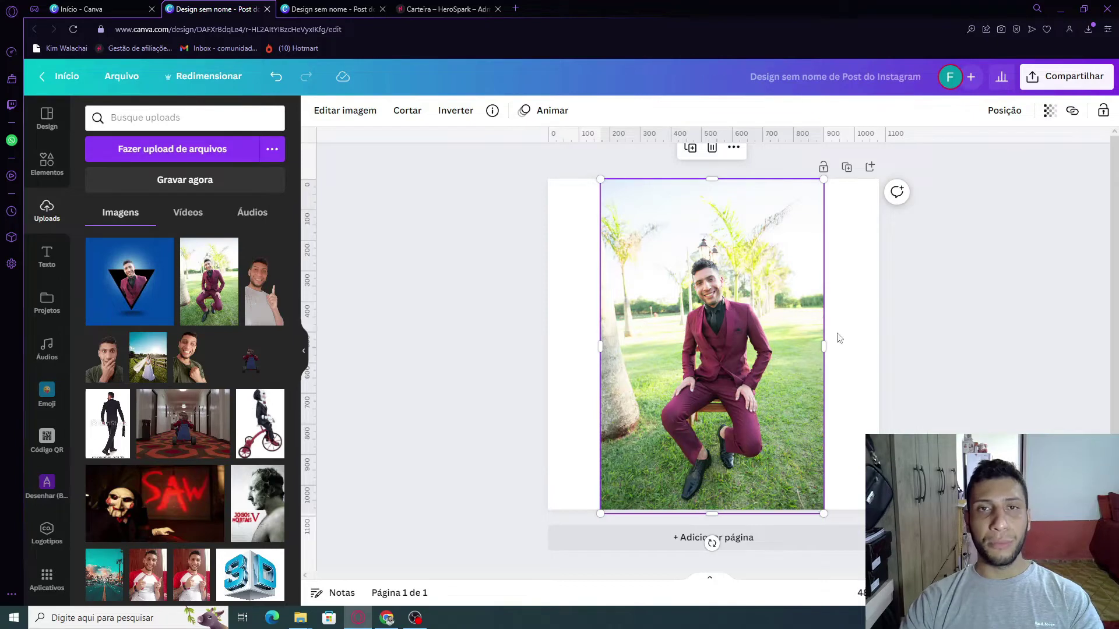
# - Remove the background from the seated man's photo with the background remover and apply the result
pyautogui.click(964, 343)
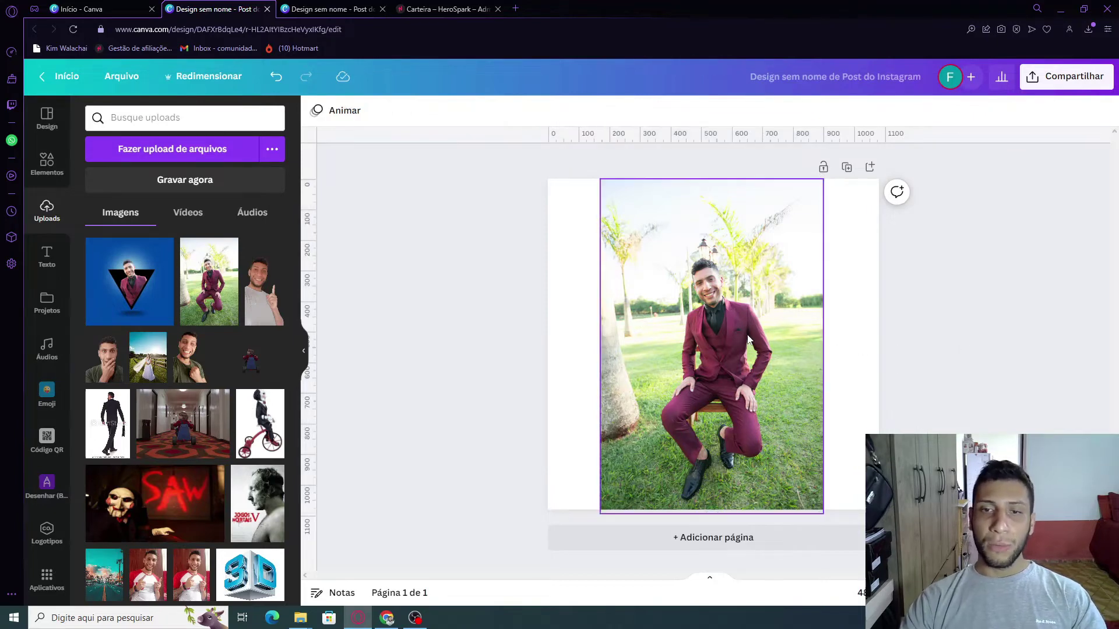
pyautogui.click(749, 340)
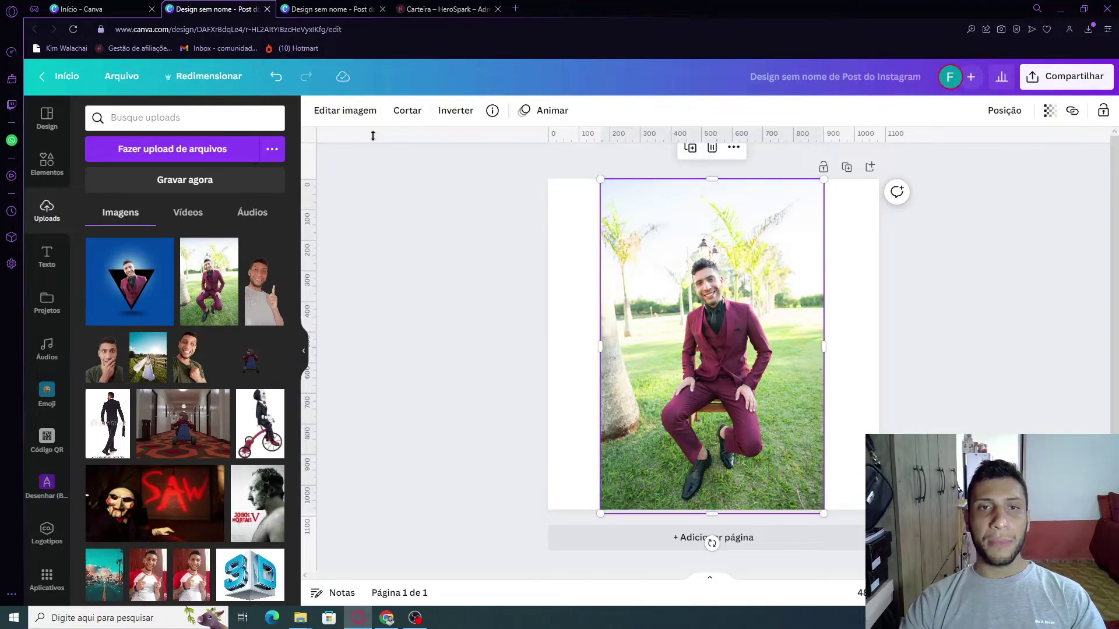
pyautogui.click(350, 112)
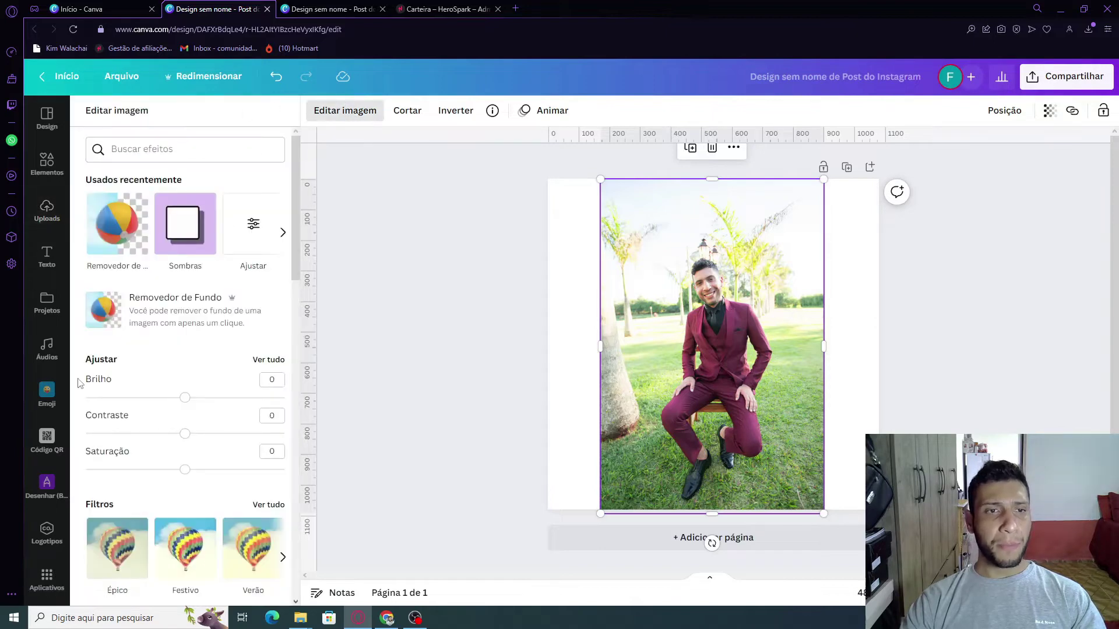
pyautogui.click(151, 319)
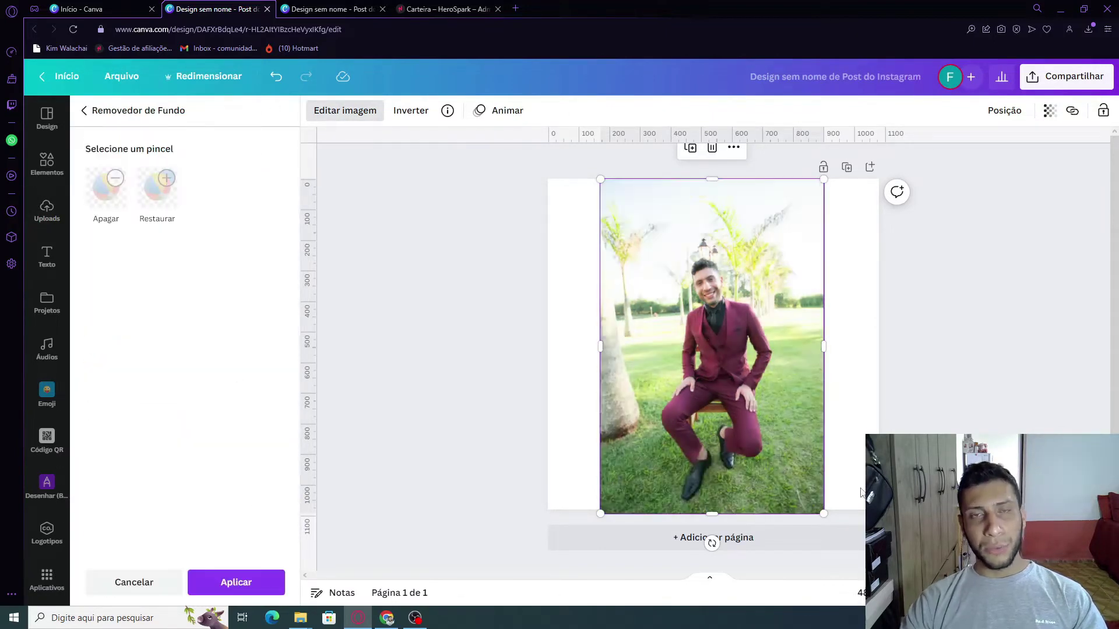
pyautogui.click(223, 583)
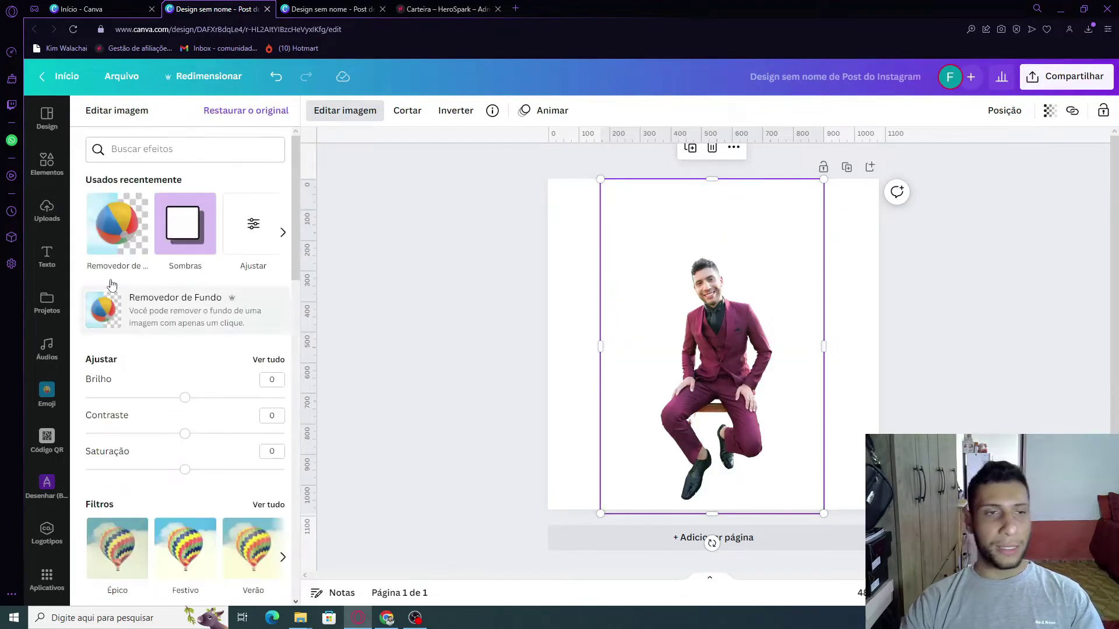
pyautogui.click(912, 315)
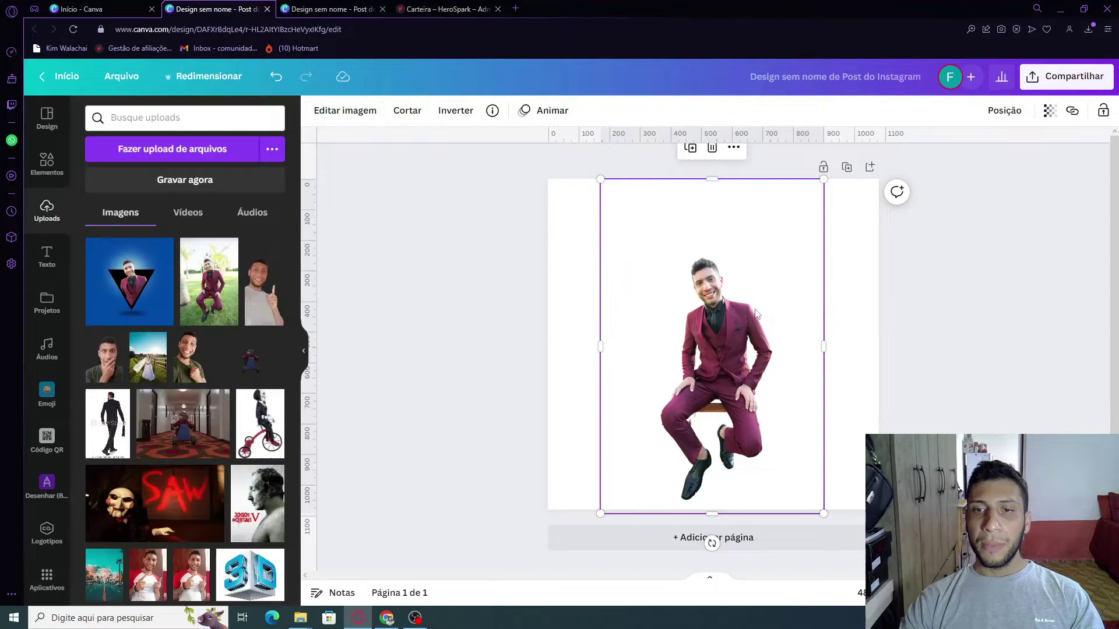
pyautogui.click(948, 331)
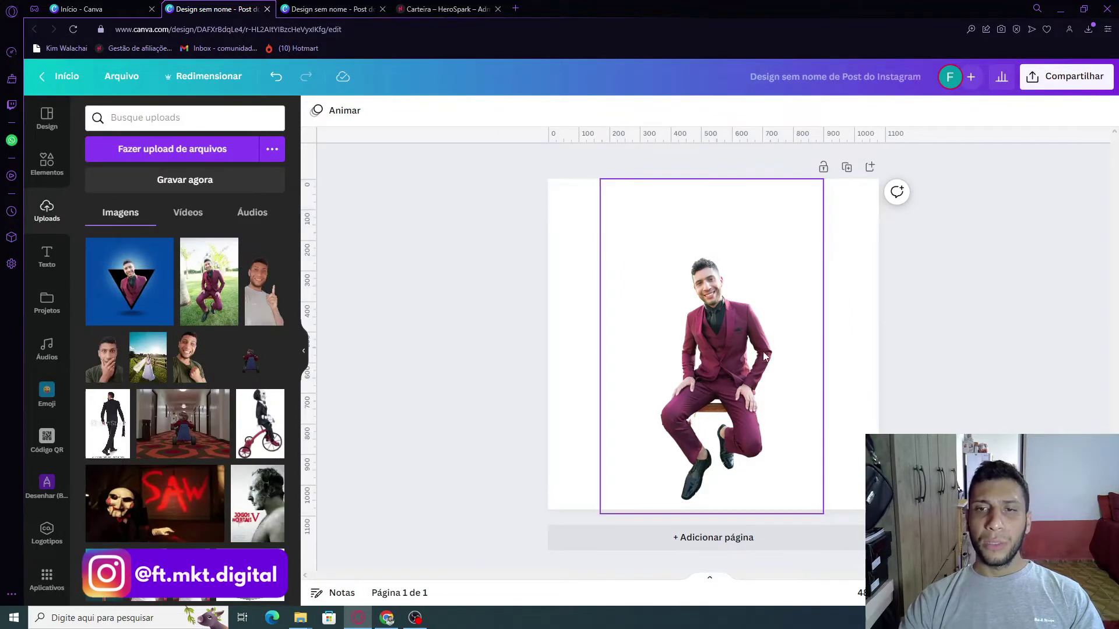
# - Add a blank second page and place a duplicate of the cut-out man on page 1, offset to the left of the original
pyautogui.click(722, 544)
pyautogui.scroll(5, 758, 361)
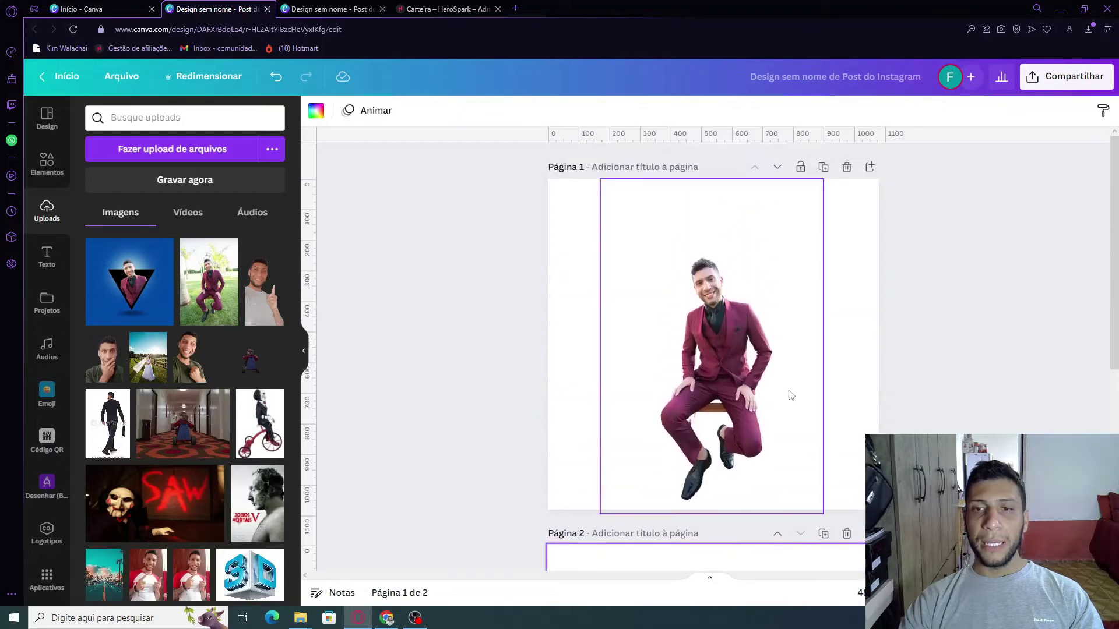
pyautogui.rightClick(736, 366)
pyautogui.click(838, 410)
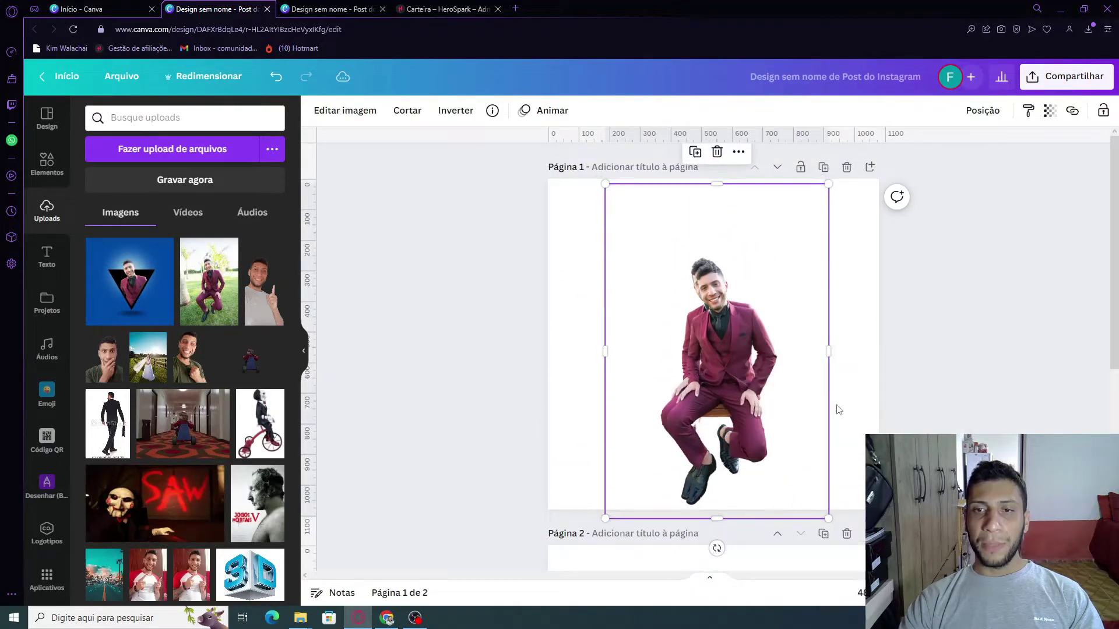
pyautogui.click(996, 318)
pyautogui.moveTo(730, 432); pyautogui.dragTo(644, 413)
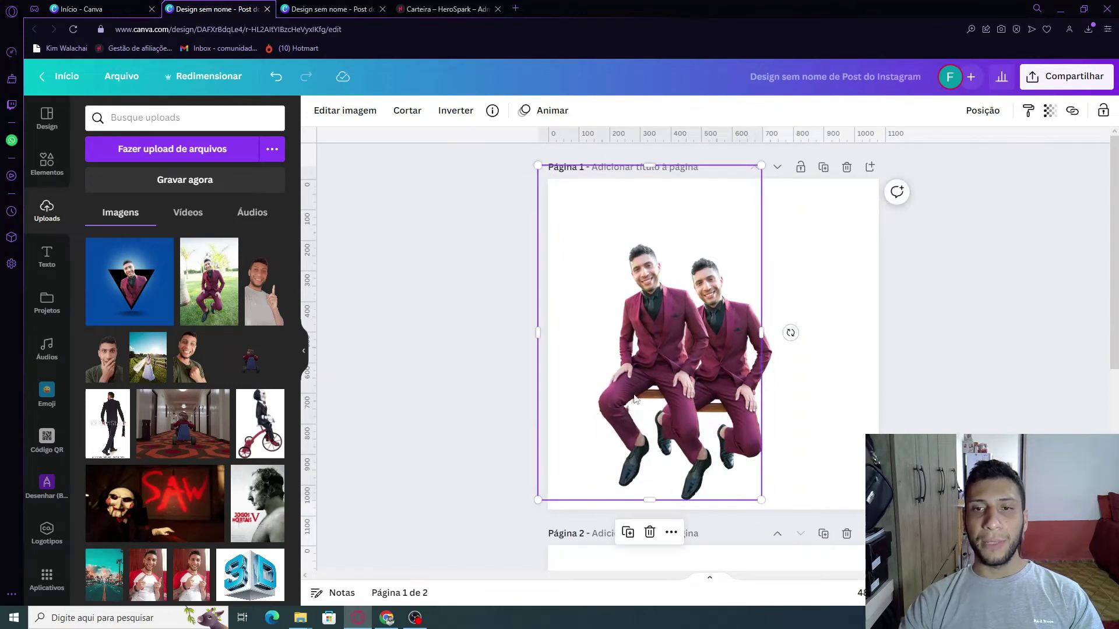
# - Search the elements for "triangulo" and add the solid equilateral triangle graphic to page 2
pyautogui.scroll(-2, 950, 384)
pyautogui.scroll(-4, 781, 383)
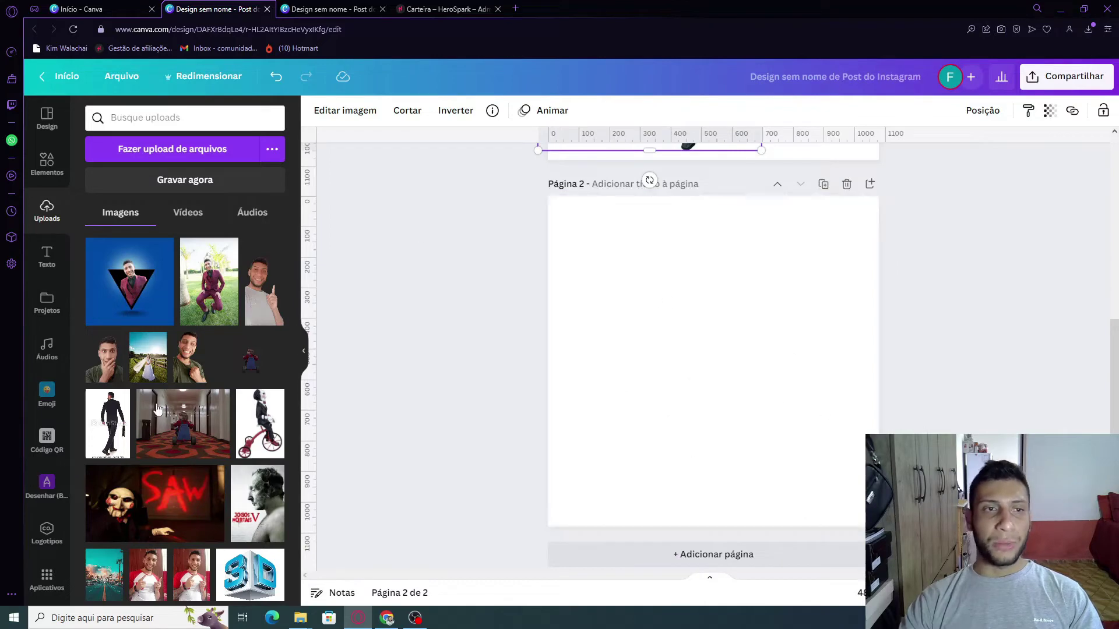
pyautogui.click(45, 166)
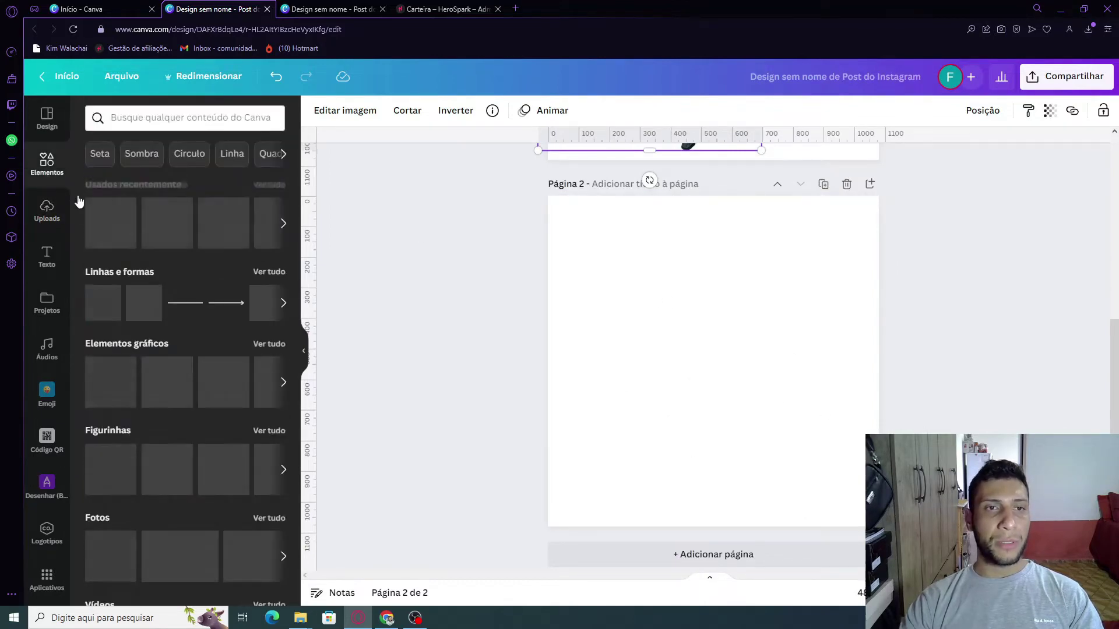
pyautogui.click(135, 121)
pyautogui.write('triangul')
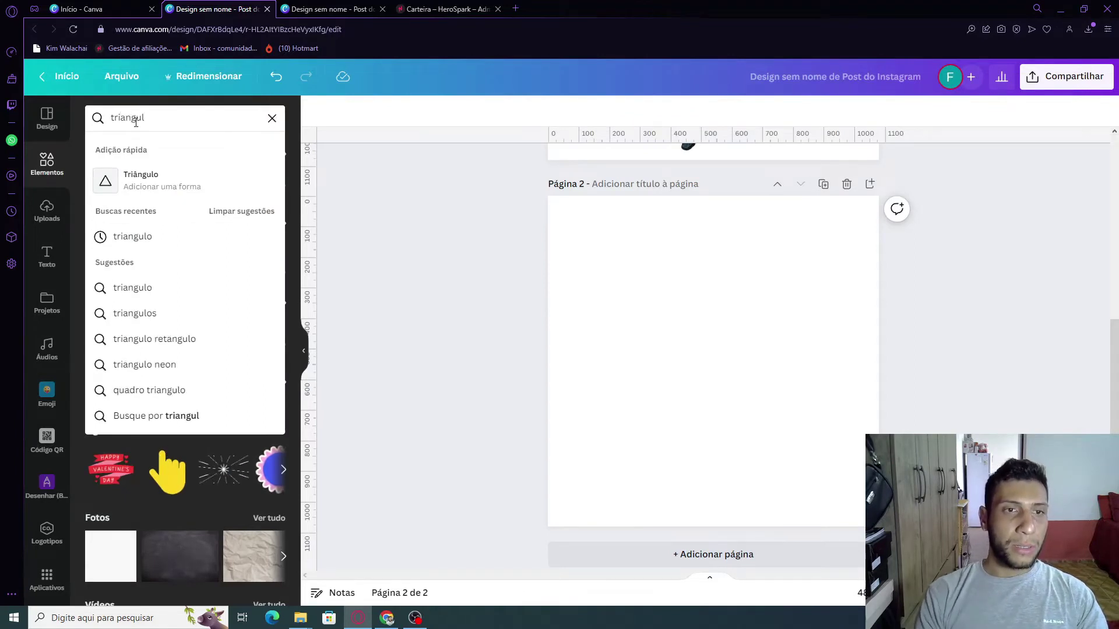
pyautogui.write('o')
pyautogui.press('Down')
pyautogui.press('Down')
pyautogui.press('Down')
pyautogui.press('Up')
pyautogui.press('Return')
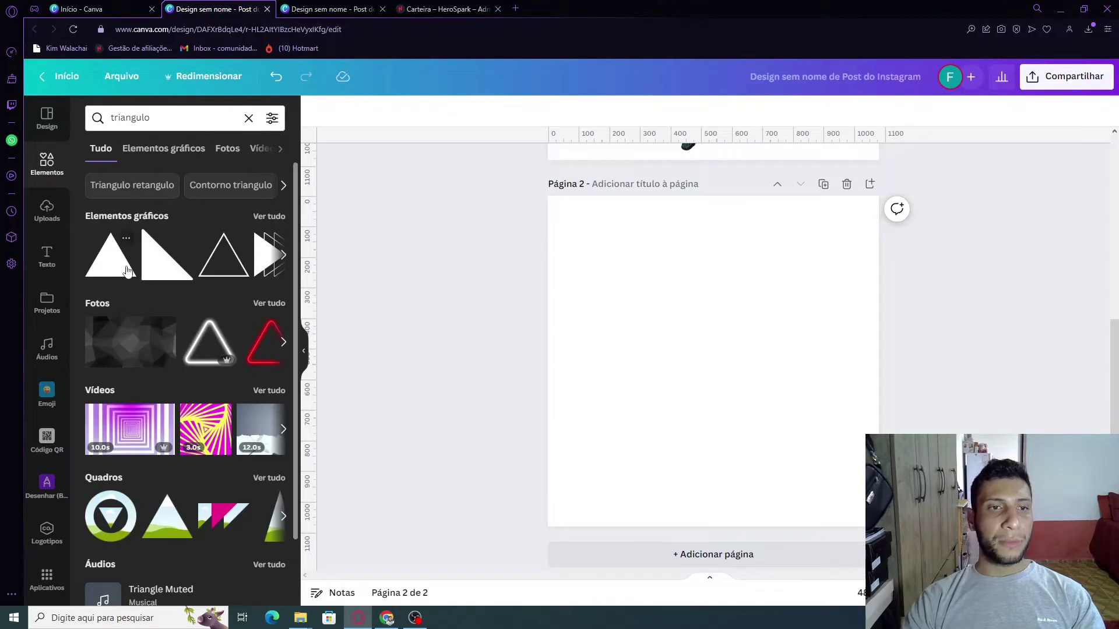
pyautogui.click(115, 269)
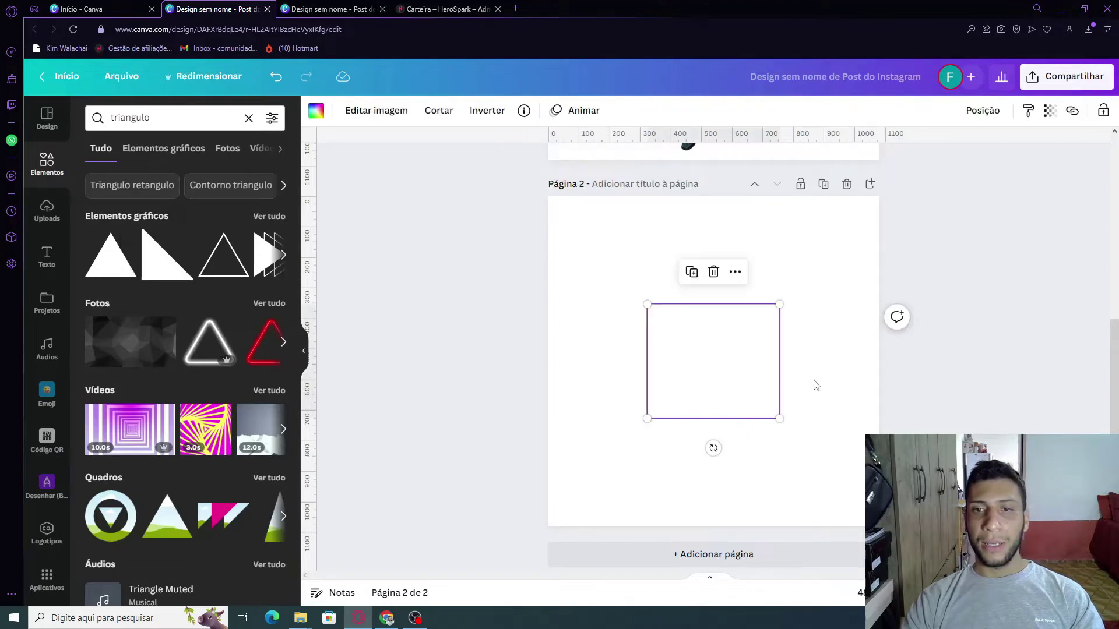
# - Colour the triangle on page 2 black and enlarge it around the middle of the page
pyautogui.click(316, 115)
pyautogui.scroll(-2, 99, 441)
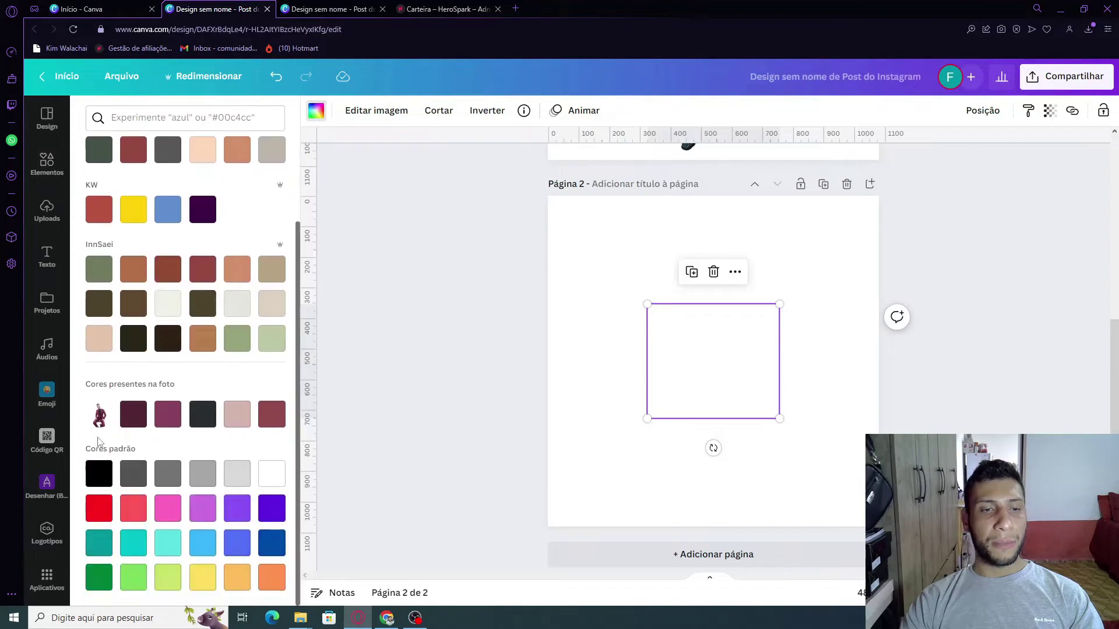
pyautogui.click(99, 474)
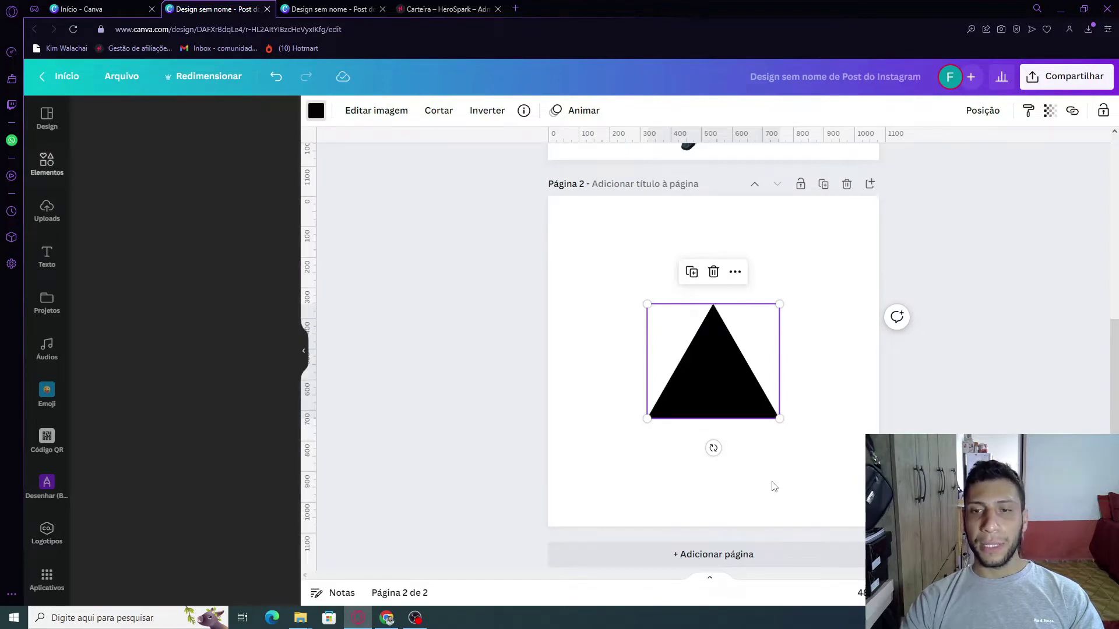
pyautogui.moveTo(778, 305); pyautogui.dragTo(834, 252)
pyautogui.moveTo(720, 345); pyautogui.dragTo(705, 351)
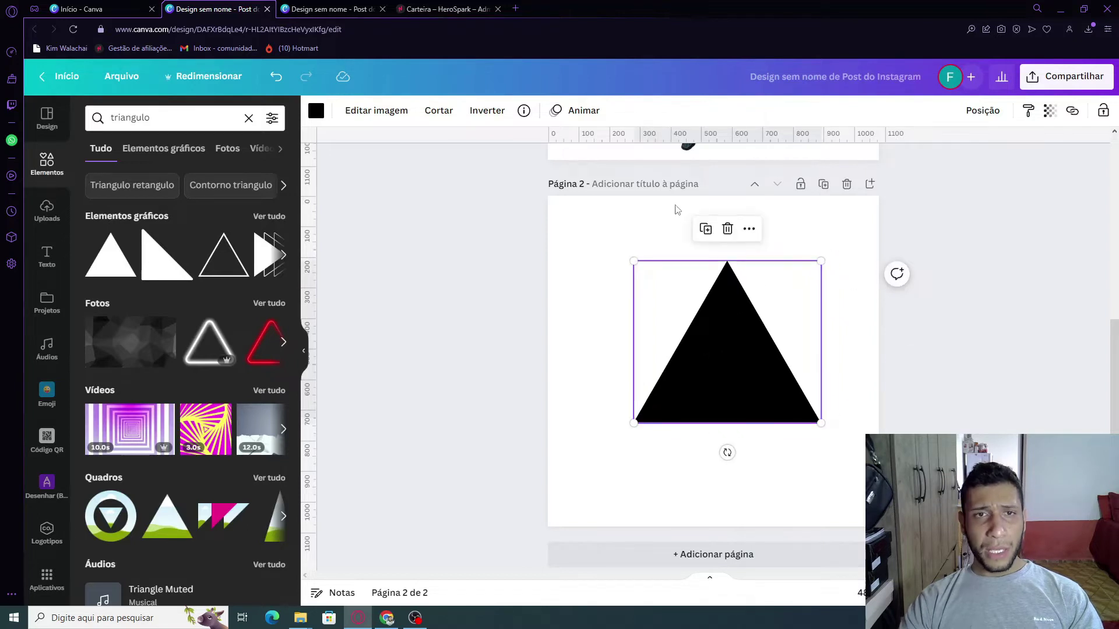
# - Flip the black triangle on page 2 vertically and move it to the lower middle of the page
pyautogui.click(484, 113)
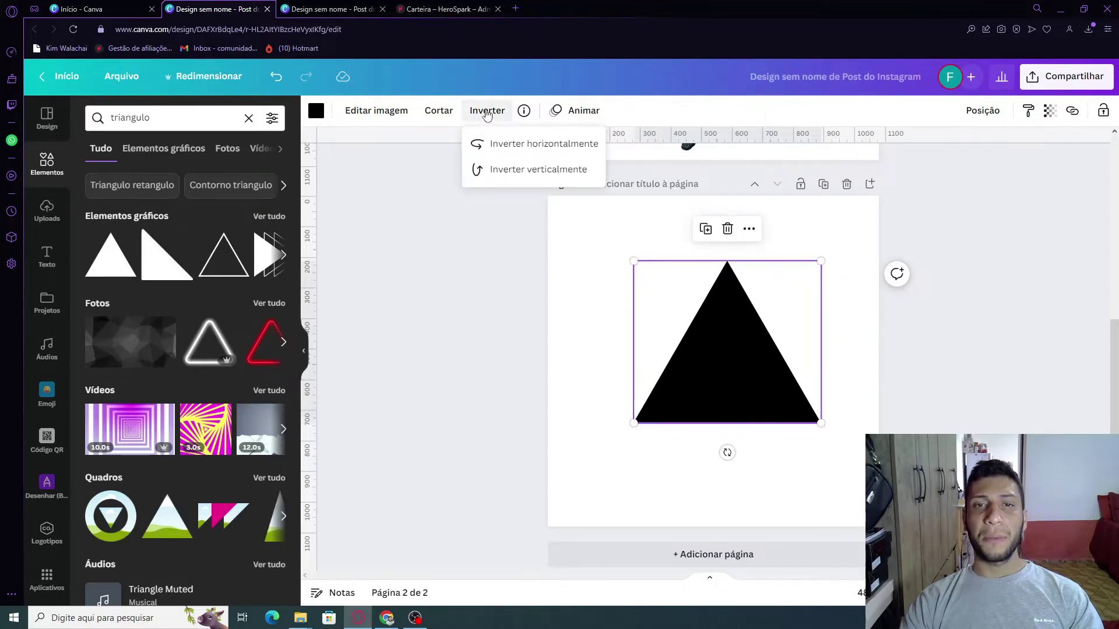
pyautogui.click(513, 170)
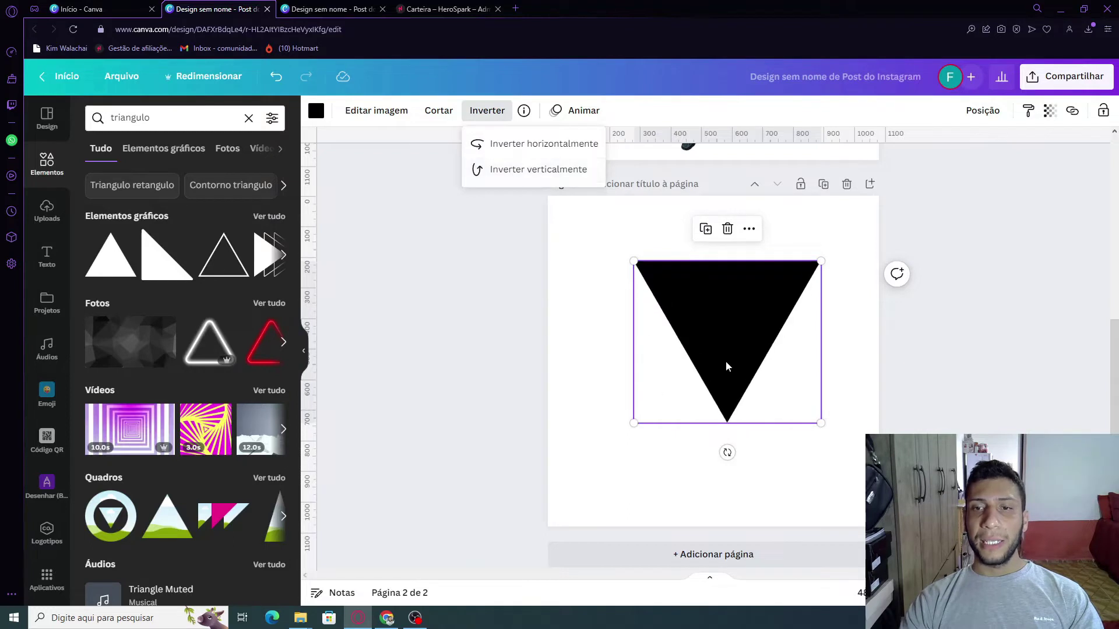
pyautogui.moveTo(726, 345); pyautogui.dragTo(719, 410)
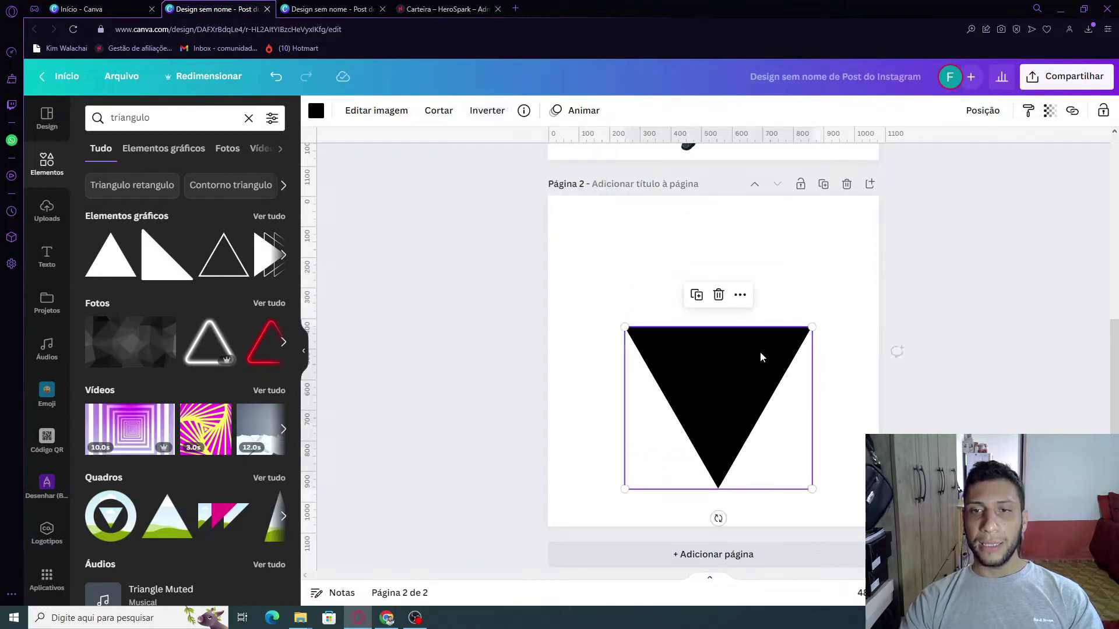
pyautogui.click(807, 272)
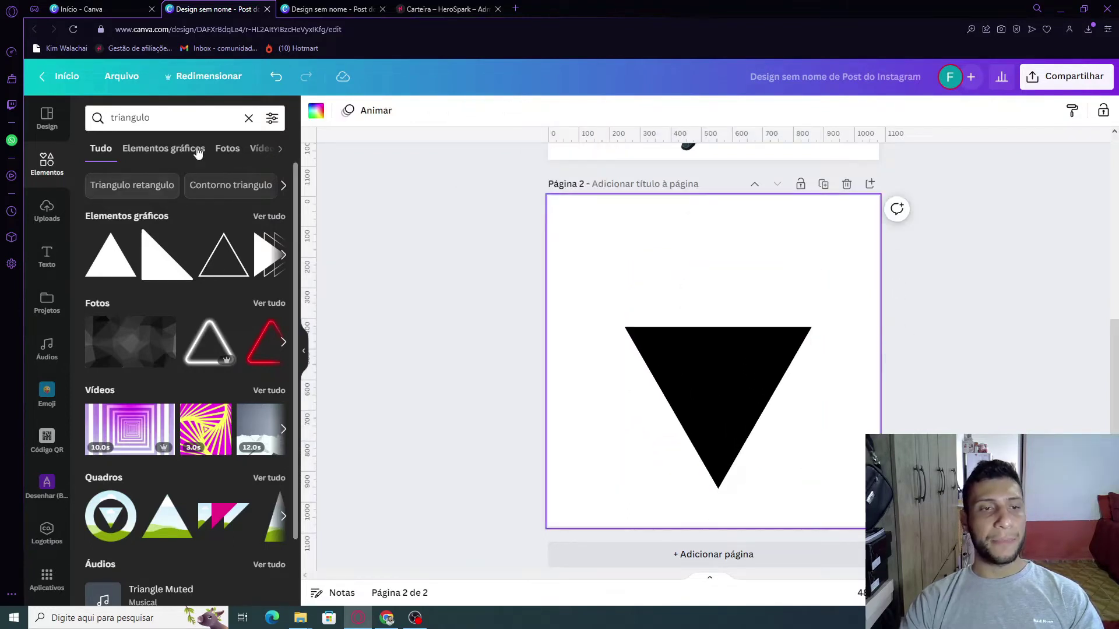
# - Clear the element search, browse the full Quadros collection and add the inverted triangle photo frame to page 2
pyautogui.click(249, 118)
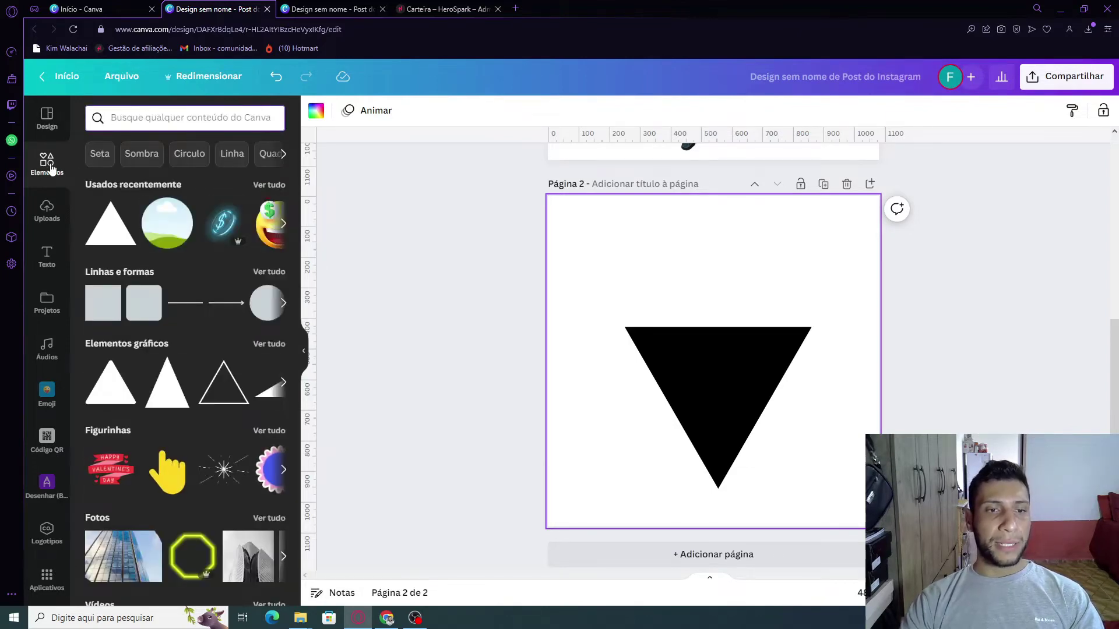
pyautogui.scroll(-10, 174, 338)
pyautogui.scroll(-4, 175, 338)
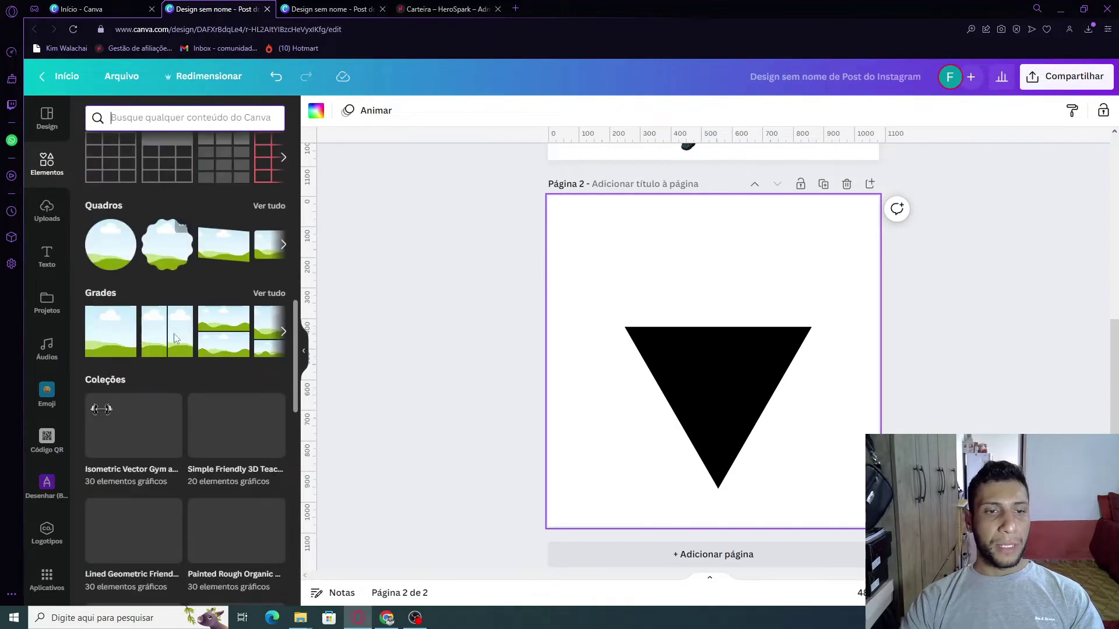
pyautogui.click(271, 205)
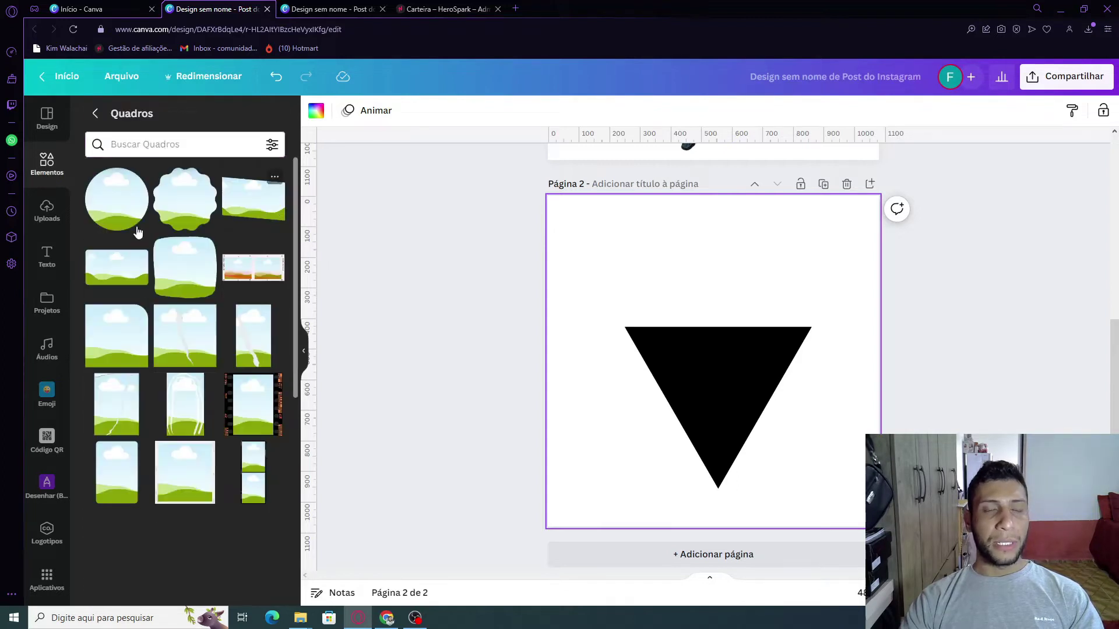
pyautogui.scroll(-3, 195, 357)
pyautogui.scroll(-5, 196, 357)
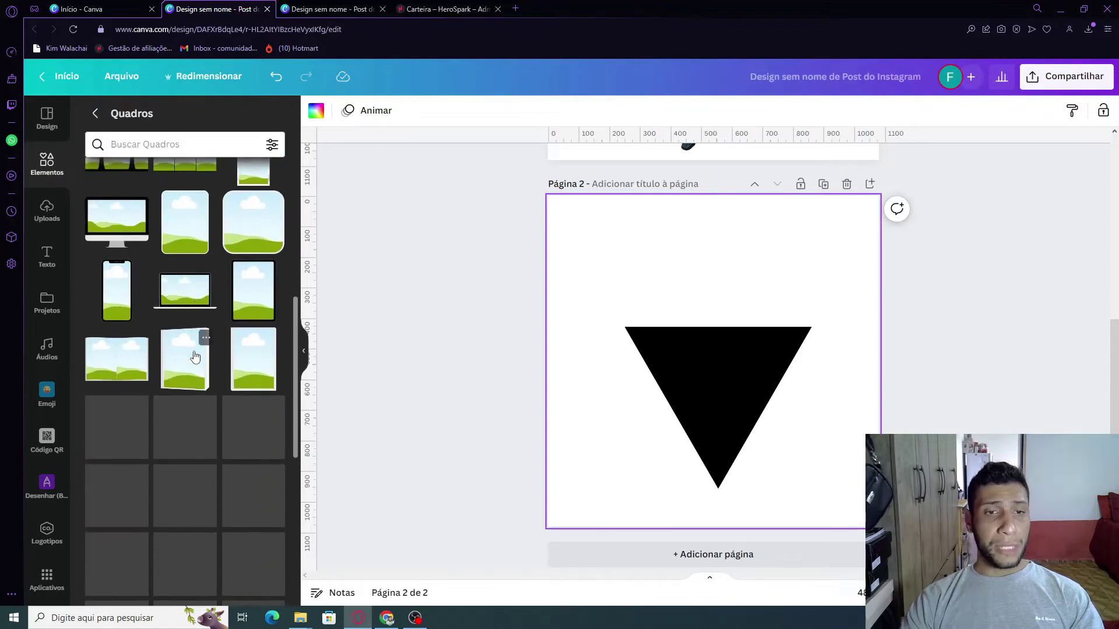
pyautogui.scroll(-4, 215, 386)
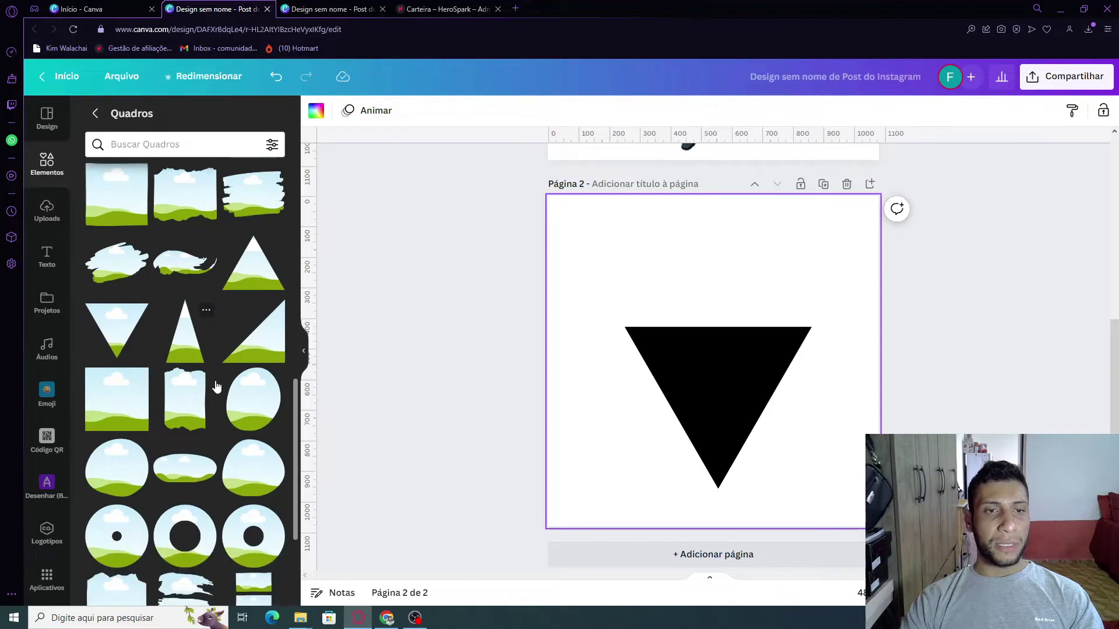
pyautogui.click(109, 323)
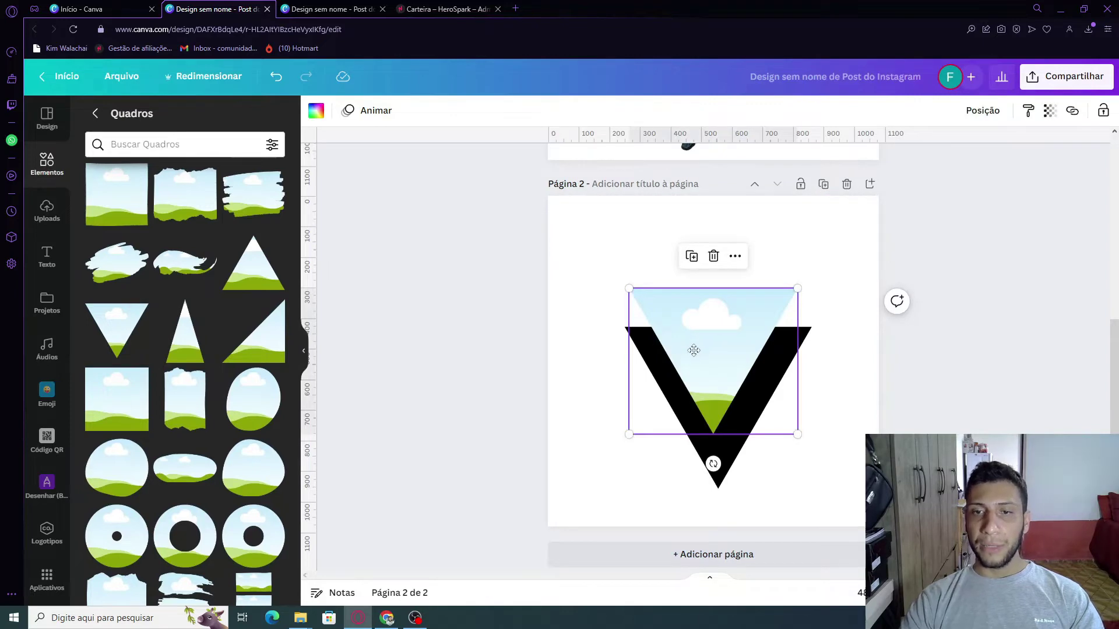
# - Fit the triangle frame inside the black triangle, leaving a thin, even black border around it
pyautogui.moveTo(693, 350); pyautogui.dragTo(693, 380)
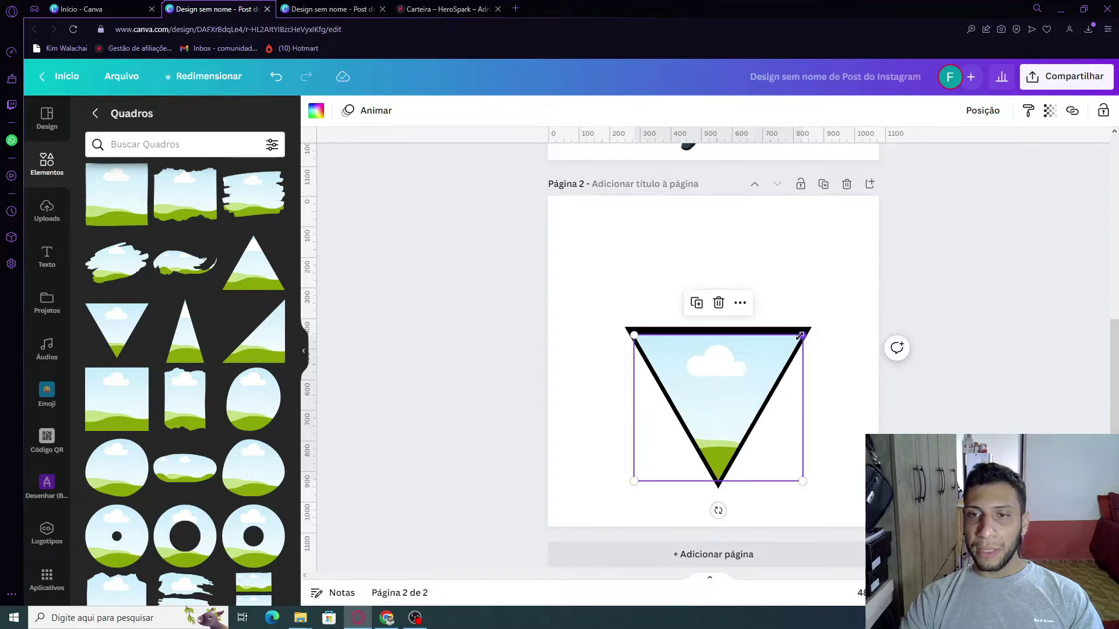
pyautogui.moveTo(801, 336); pyautogui.dragTo(806, 332)
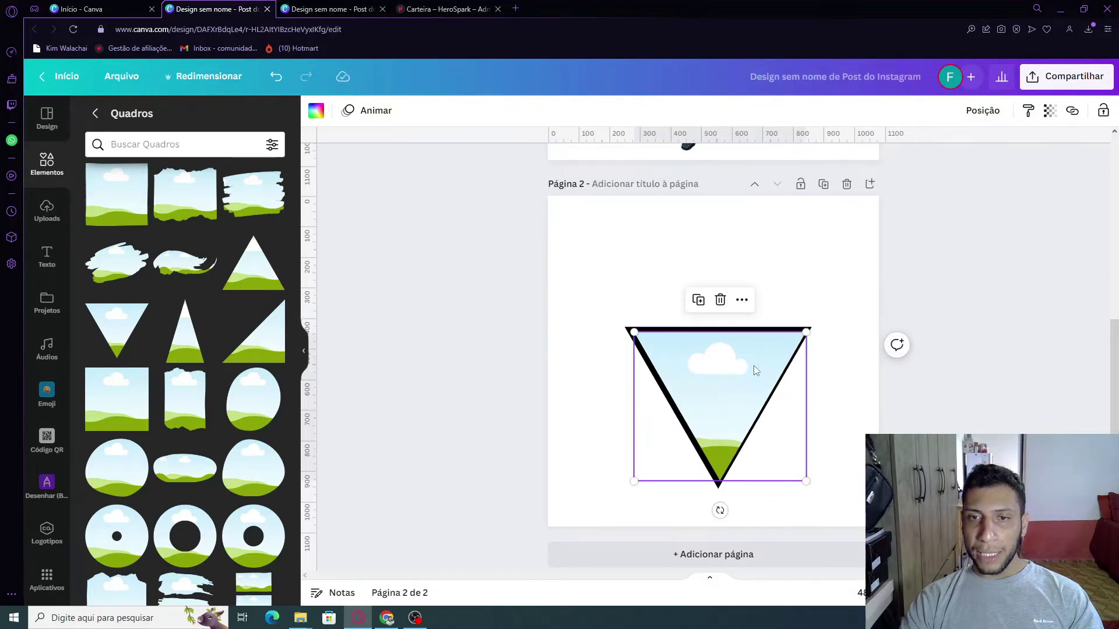
pyautogui.moveTo(754, 365); pyautogui.dragTo(751, 367)
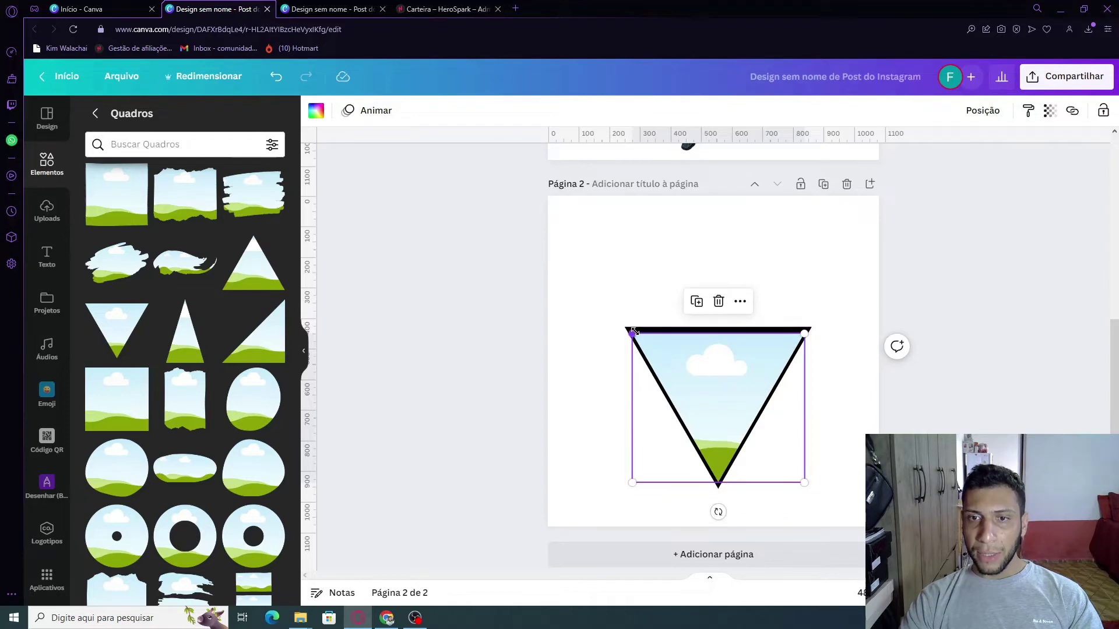
pyautogui.moveTo(634, 331); pyautogui.dragTo(635, 331)
pyautogui.click(831, 301)
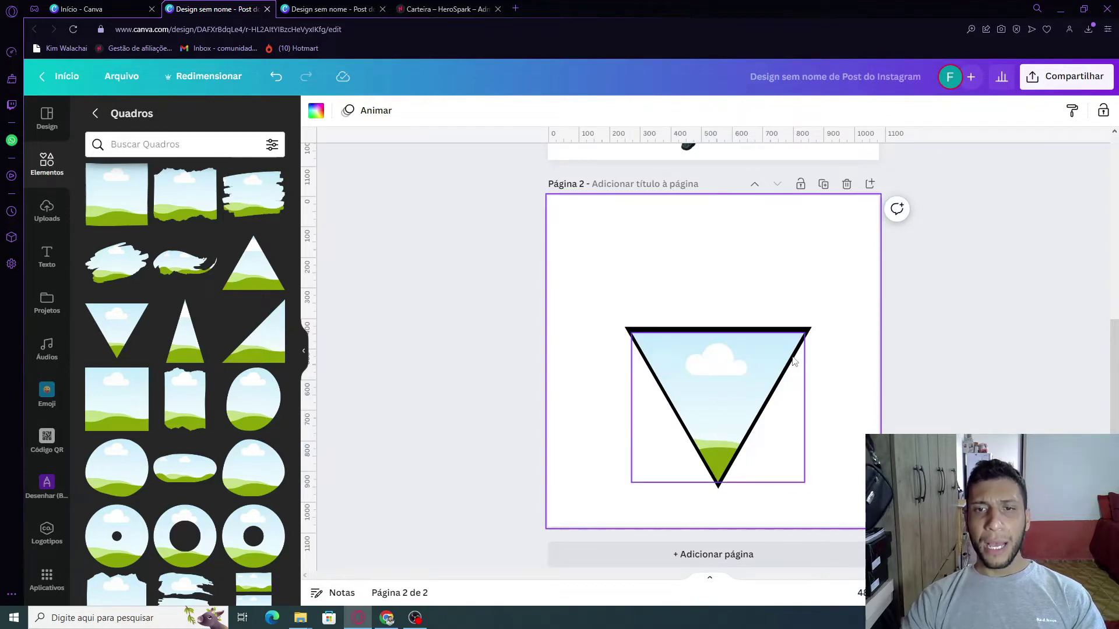
# - Enlarge the duplicate of the cut-out man on page 1 and reposition it in front of the original
pyautogui.scroll(5, 836, 386)
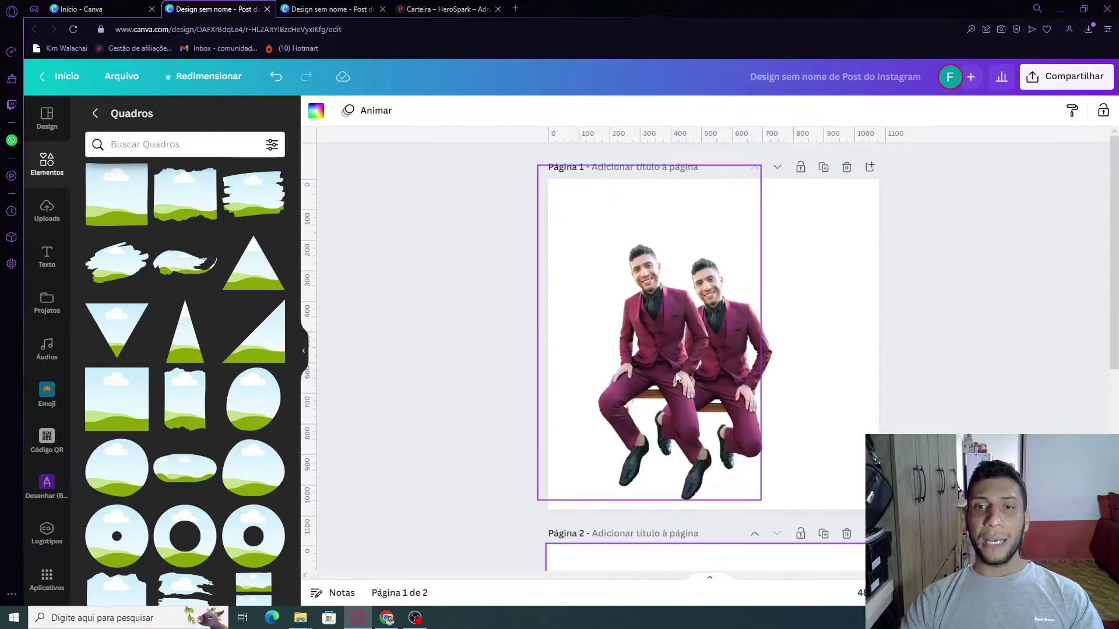
pyautogui.scroll(-3, 661, 364)
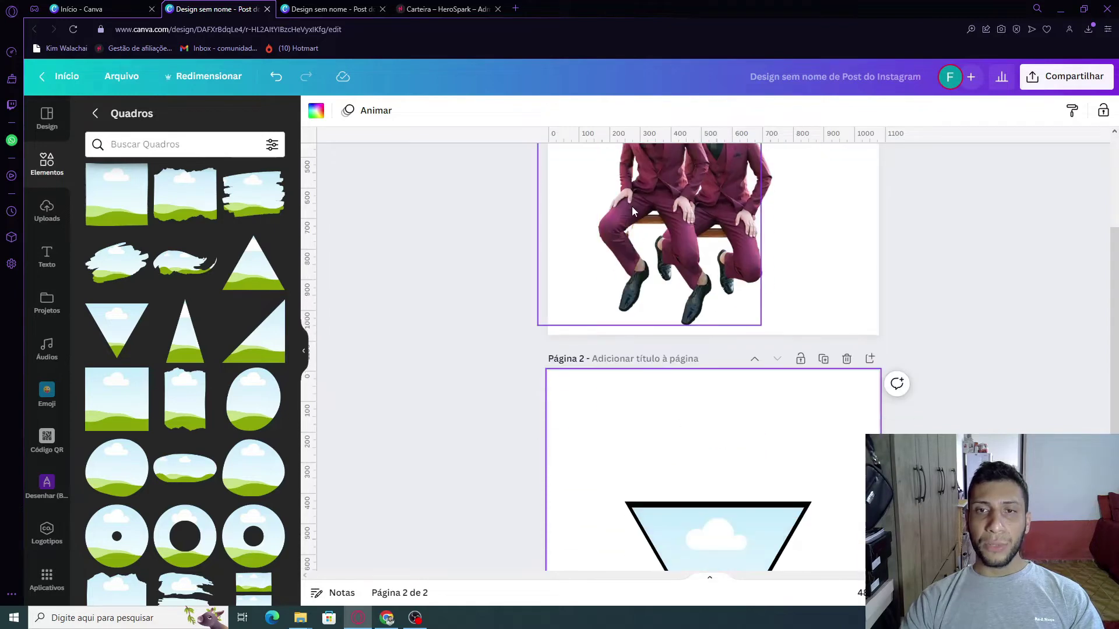
pyautogui.click(570, 300)
pyautogui.scroll(3, 638, 327)
pyautogui.moveTo(621, 373); pyautogui.dragTo(677, 376)
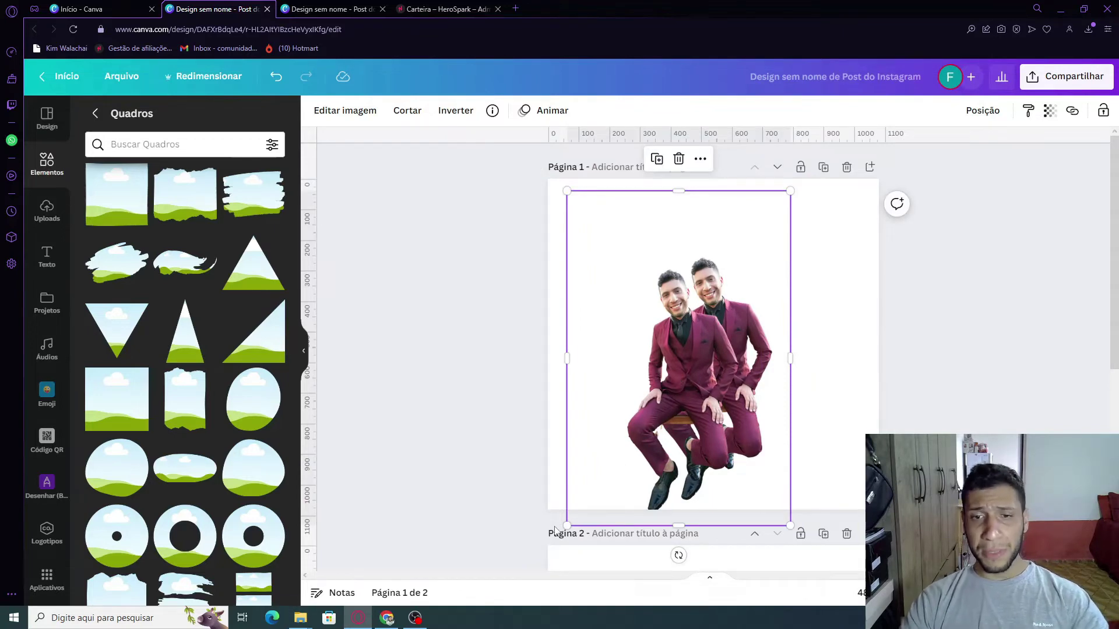
pyautogui.moveTo(566, 527); pyautogui.dragTo(452, 557)
pyautogui.moveTo(662, 399); pyautogui.dragTo(699, 286)
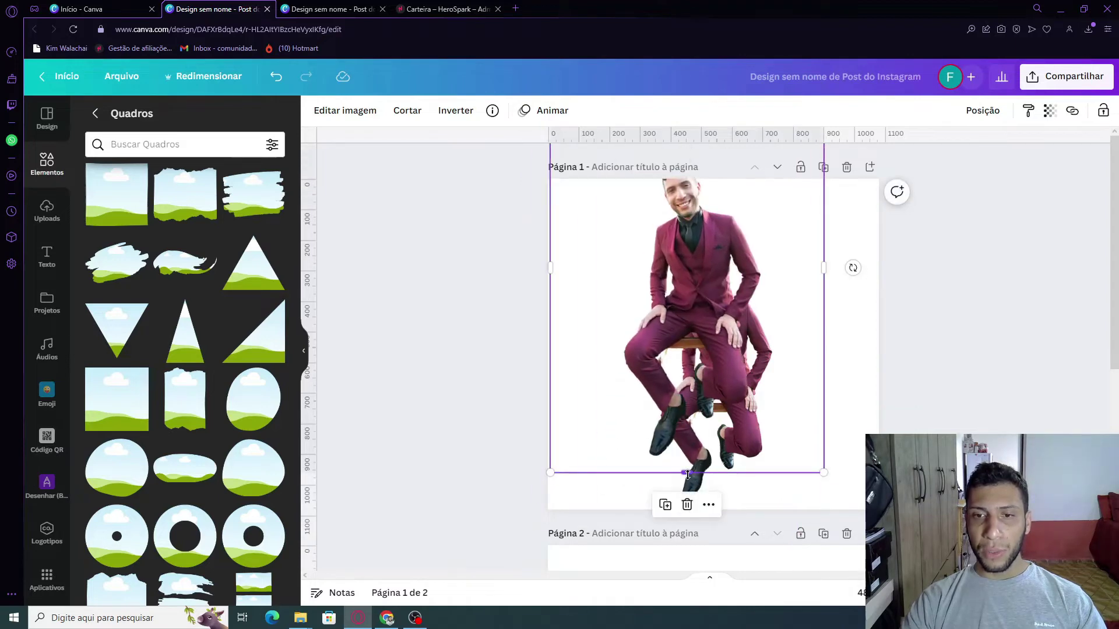
# - Crop the duplicate to the man's upper body, trim the empty area above his head and enlarge him further
pyautogui.moveTo(687, 473); pyautogui.dragTo(686, 314)
pyautogui.moveTo(684, 257); pyautogui.dragTo(685, 379)
pyautogui.moveTo(550, 184); pyautogui.dragTo(466, 185)
pyautogui.moveTo(670, 326); pyautogui.dragTo(692, 372)
pyautogui.moveTo(687, 186); pyautogui.dragTo(693, 310)
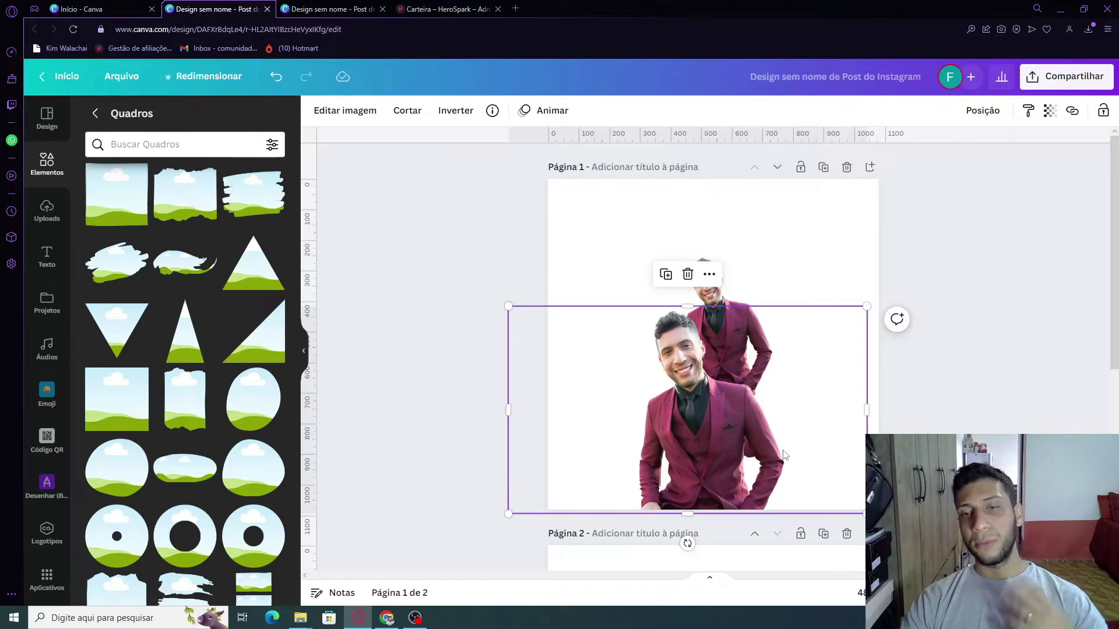
# - Fill the triangle frame on page 2 with the cut-out man and return the cropped copy to page 1
pyautogui.scroll(-3, 784, 455)
pyautogui.moveTo(697, 283); pyautogui.dragTo(727, 609)
pyautogui.scroll(-3, 980, 378)
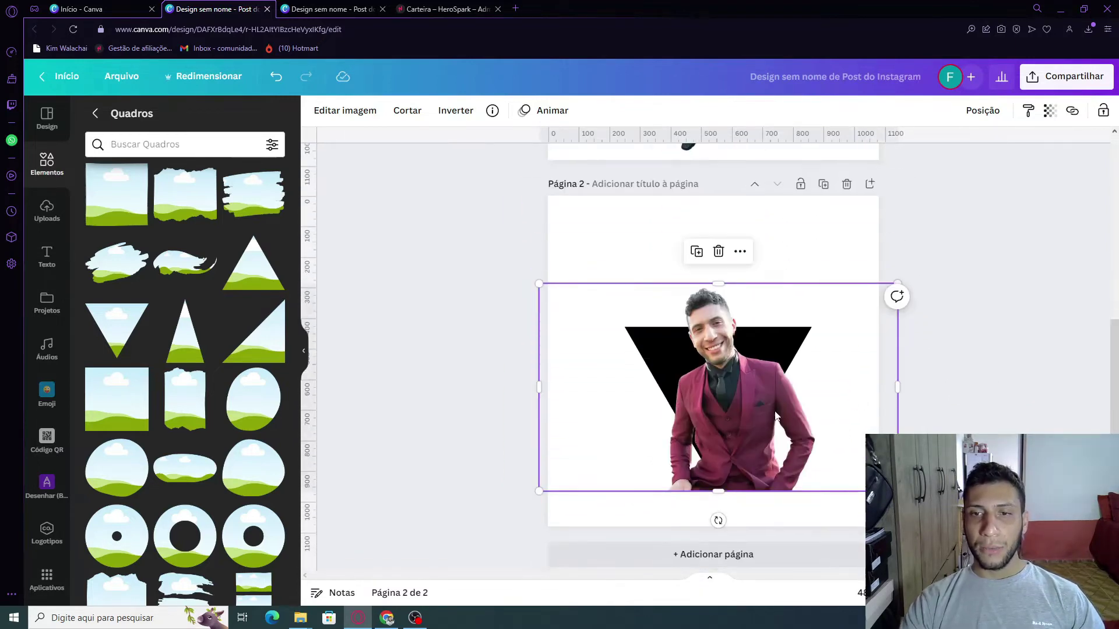
pyautogui.moveTo(776, 416); pyautogui.dragTo(749, 115)
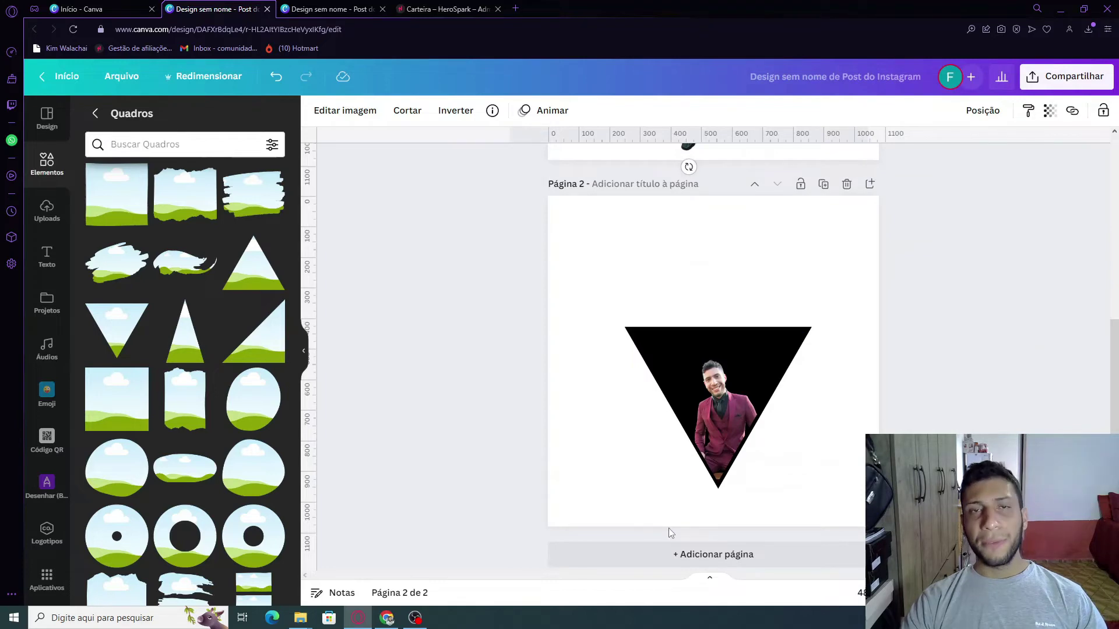
# - Enlarge and reposition the photo inside the triangle frame so the man's torso fills it and his head falls above its upper edge
pyautogui.click(721, 415)
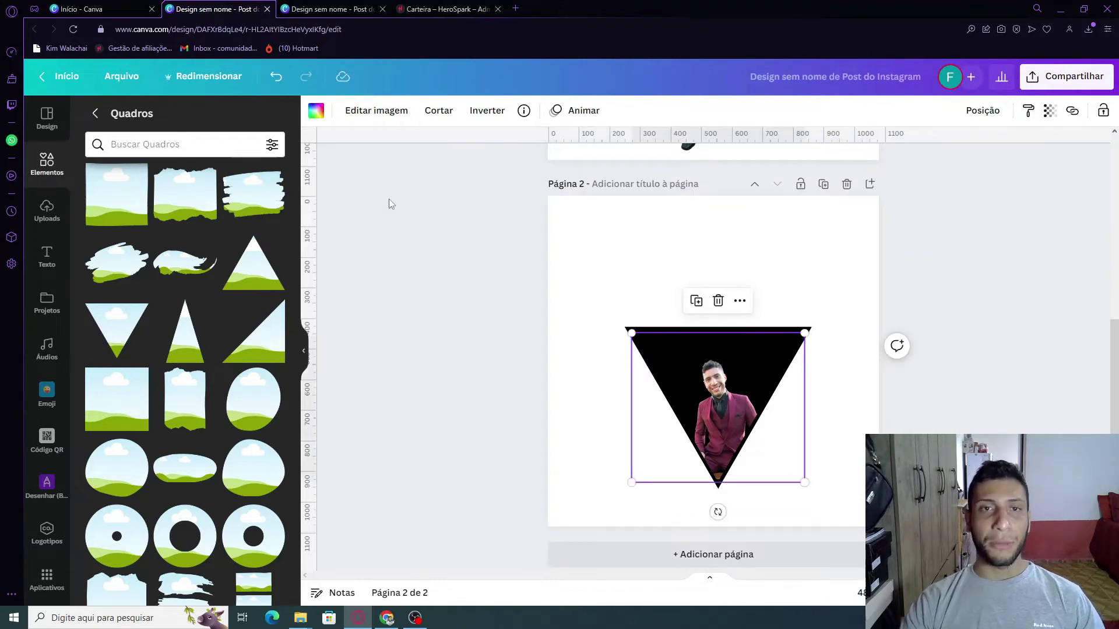
pyautogui.click(445, 113)
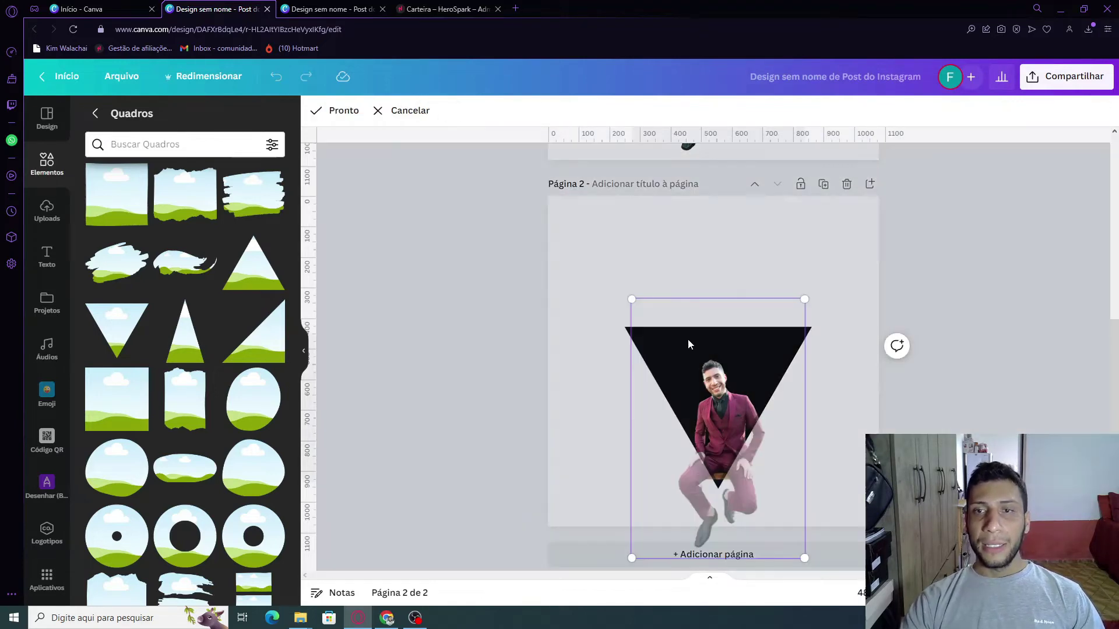
pyautogui.moveTo(804, 300); pyautogui.dragTo(898, 347)
pyautogui.moveTo(809, 468); pyautogui.dragTo(790, 412)
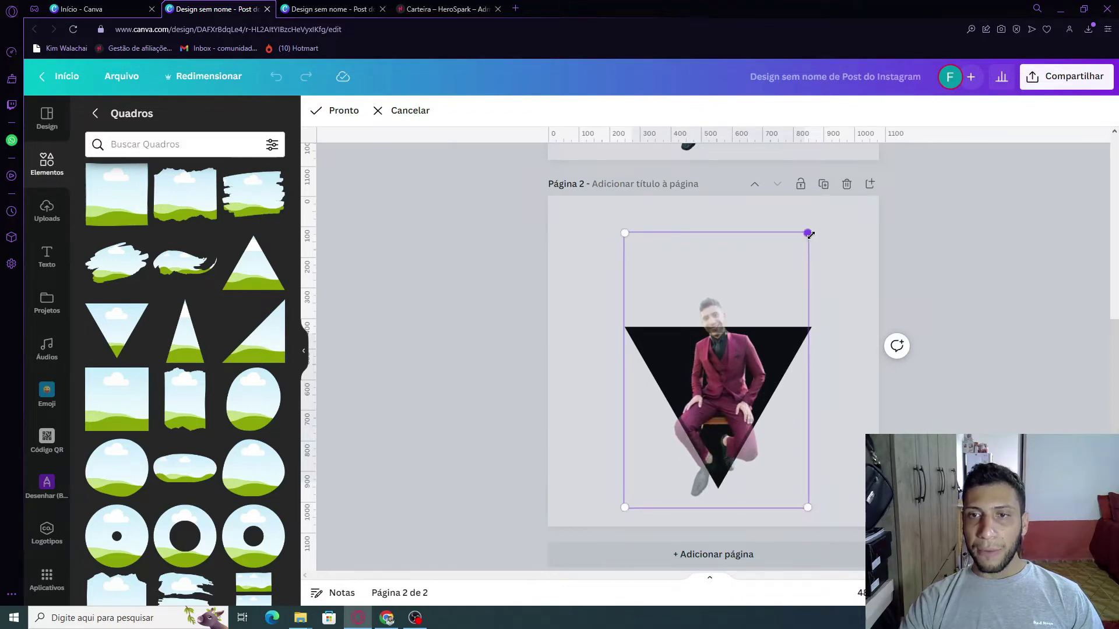
pyautogui.moveTo(810, 234); pyautogui.dragTo(871, 139)
pyautogui.moveTo(816, 419); pyautogui.dragTo(775, 504)
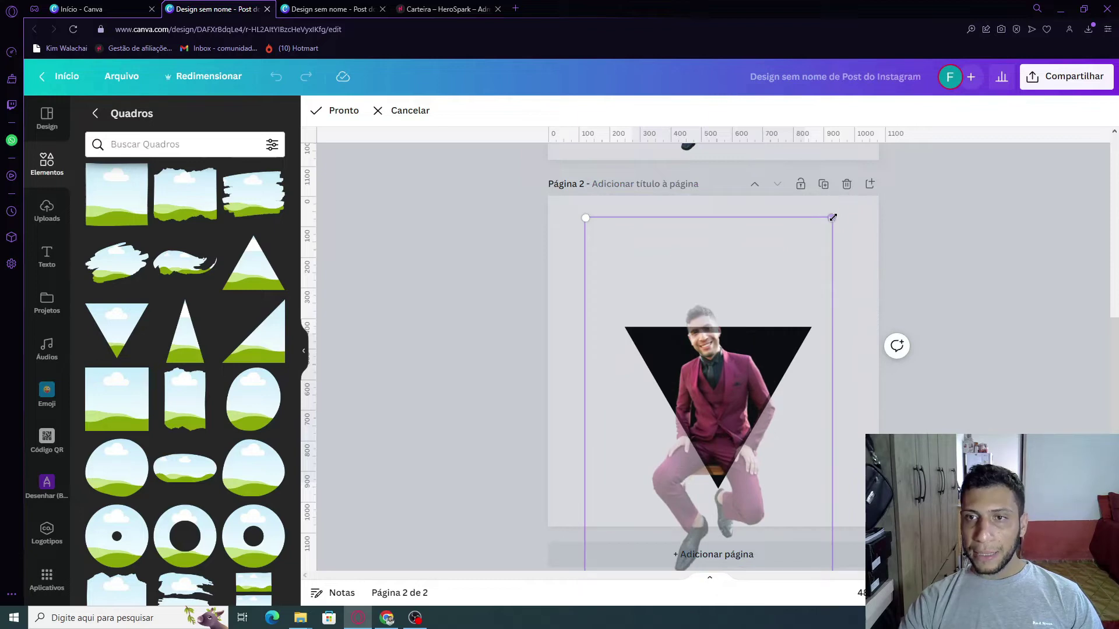
pyautogui.moveTo(832, 217); pyautogui.dragTo(865, 170)
pyautogui.moveTo(816, 382); pyautogui.dragTo(785, 445)
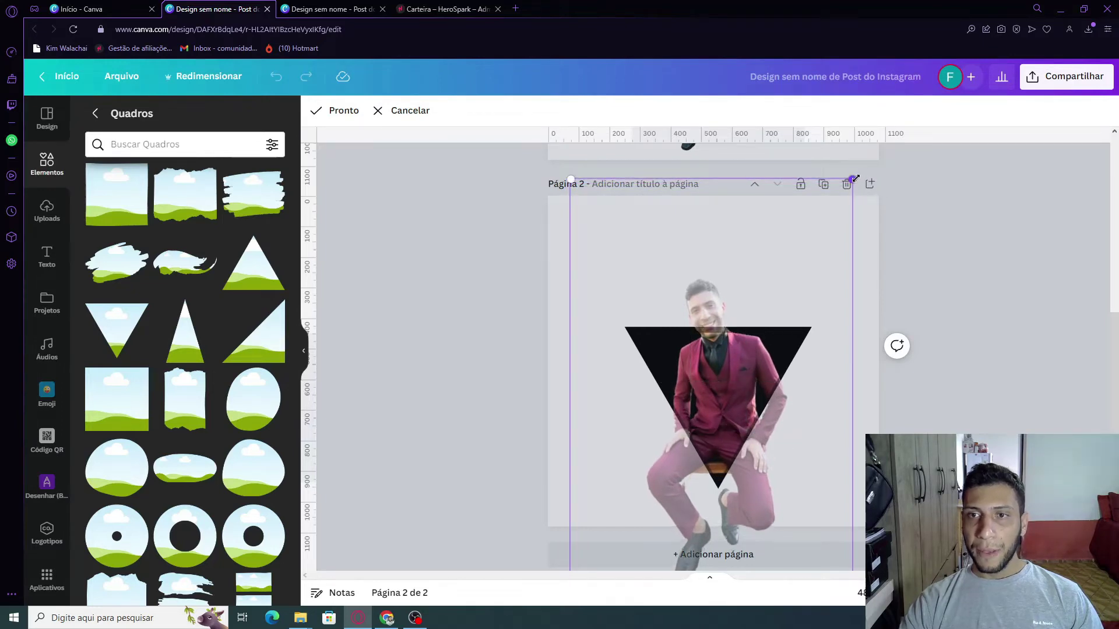
pyautogui.moveTo(855, 179); pyautogui.dragTo(875, 146)
pyautogui.moveTo(814, 381); pyautogui.dragTo(803, 408)
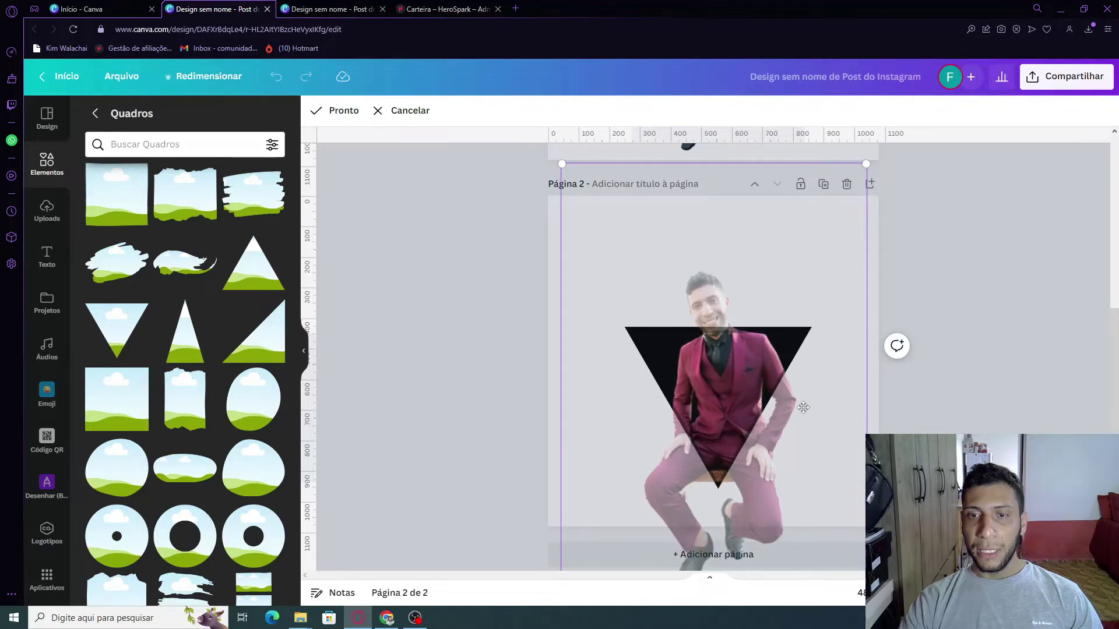
pyautogui.click(964, 371)
pyautogui.click(784, 289)
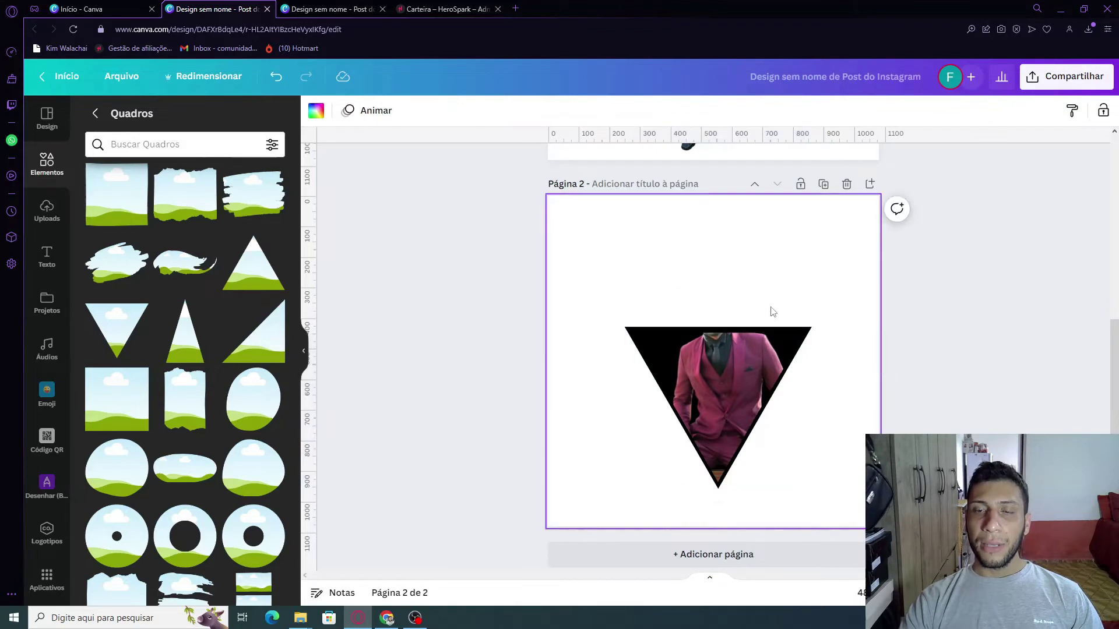
# - Lock the photo-filled triangle frame on page 2
pyautogui.click(775, 382)
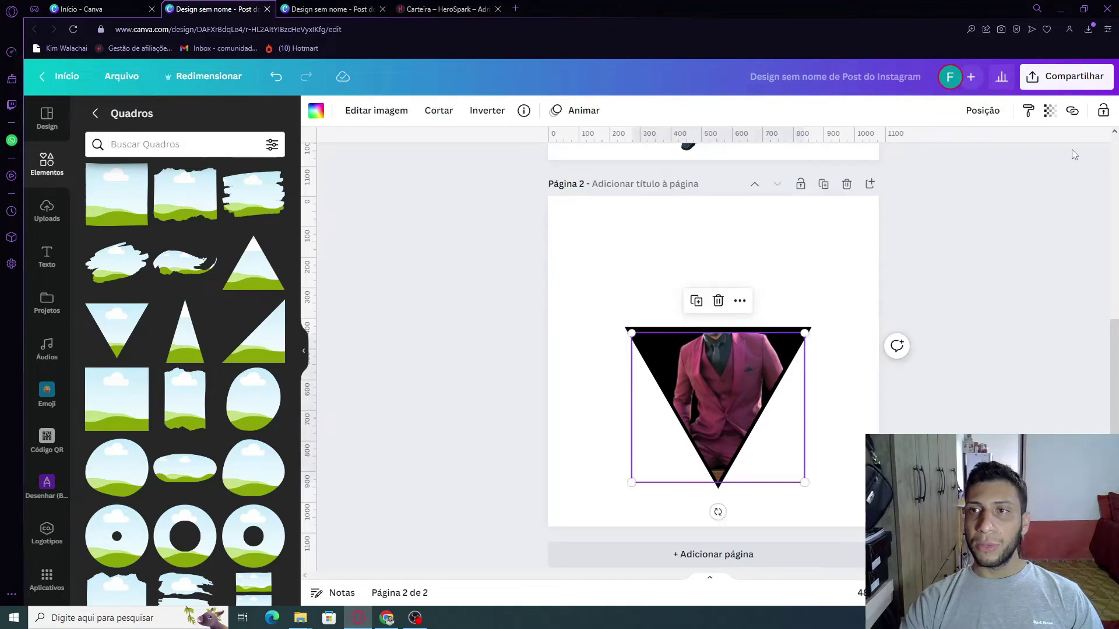
pyautogui.click(1102, 110)
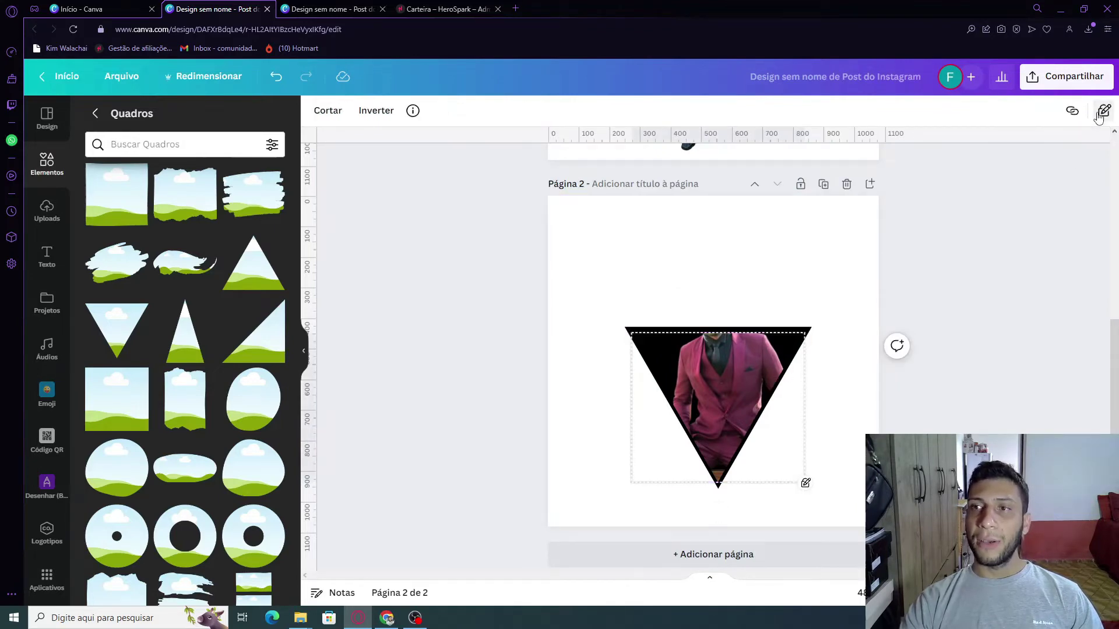
pyautogui.click(839, 278)
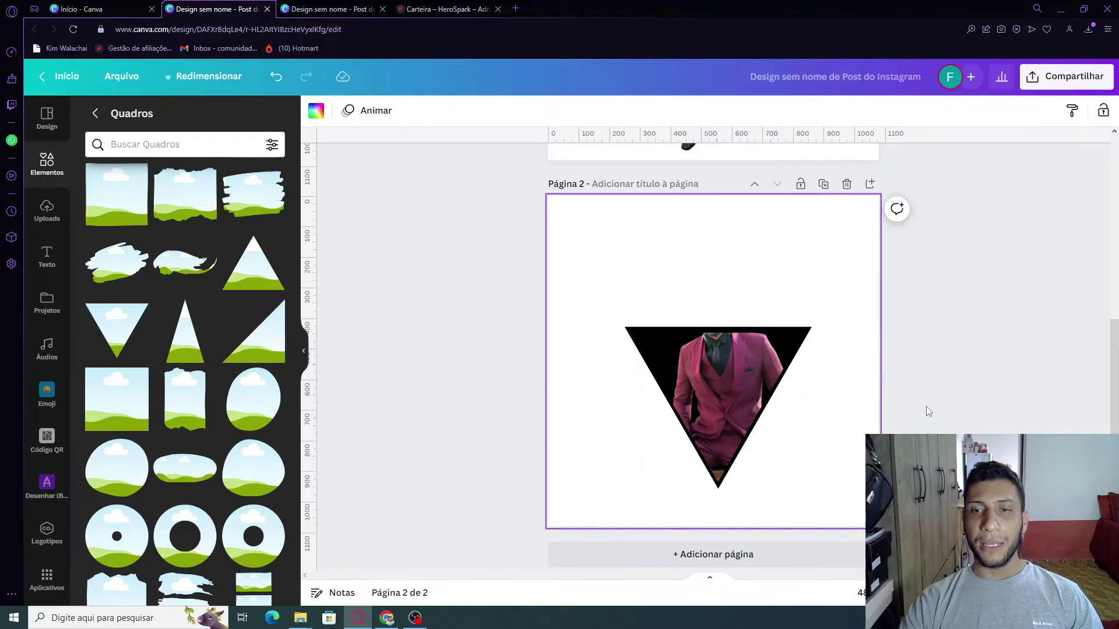
# - Move the cropped copy of the man from page 1 onto page 2, over the photo-filled triangle
pyautogui.scroll(3, 925, 407)
pyautogui.scroll(3, 765, 422)
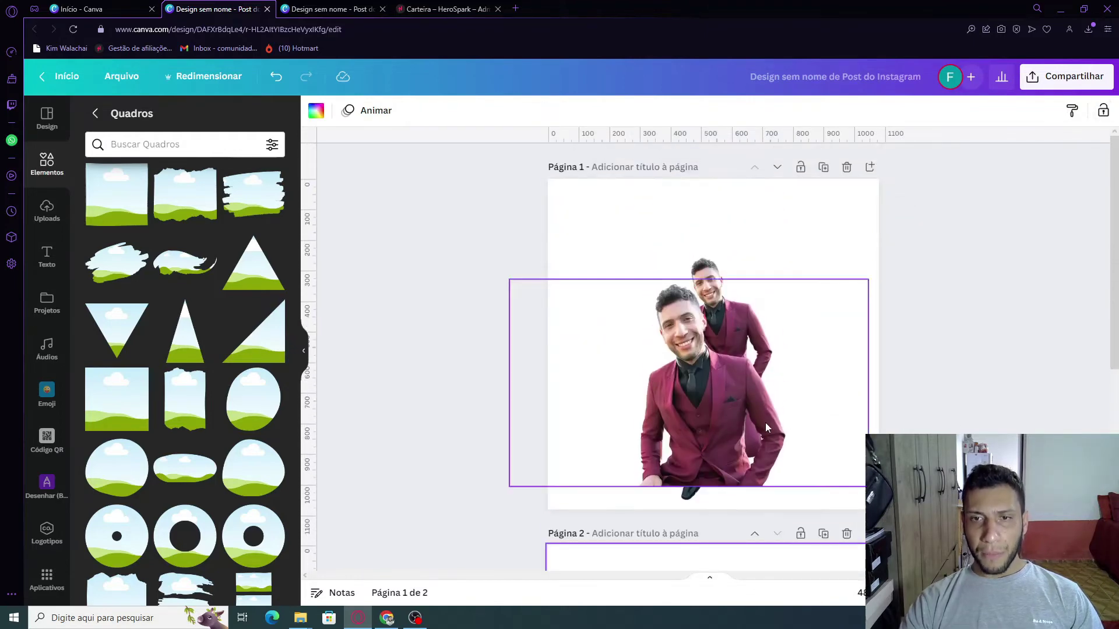
pyautogui.moveTo(780, 413); pyautogui.dragTo(736, 287)
pyautogui.scroll(-3, 781, 402)
pyautogui.moveTo(757, 372); pyautogui.dragTo(764, 275)
pyautogui.scroll(-2, 815, 364)
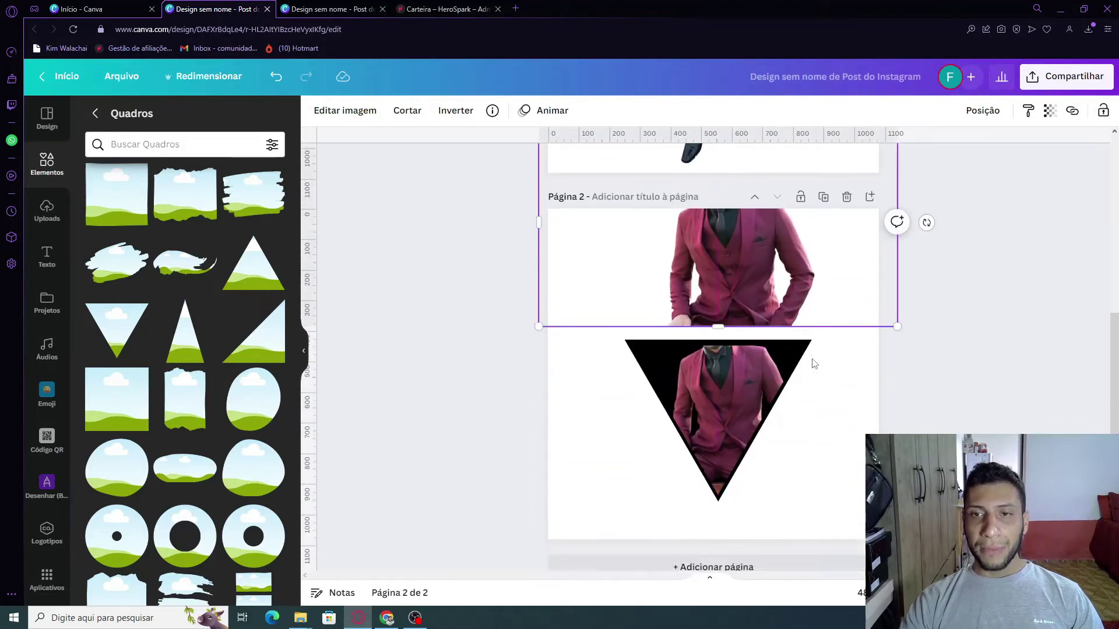
pyautogui.moveTo(784, 236); pyautogui.dragTo(841, 383)
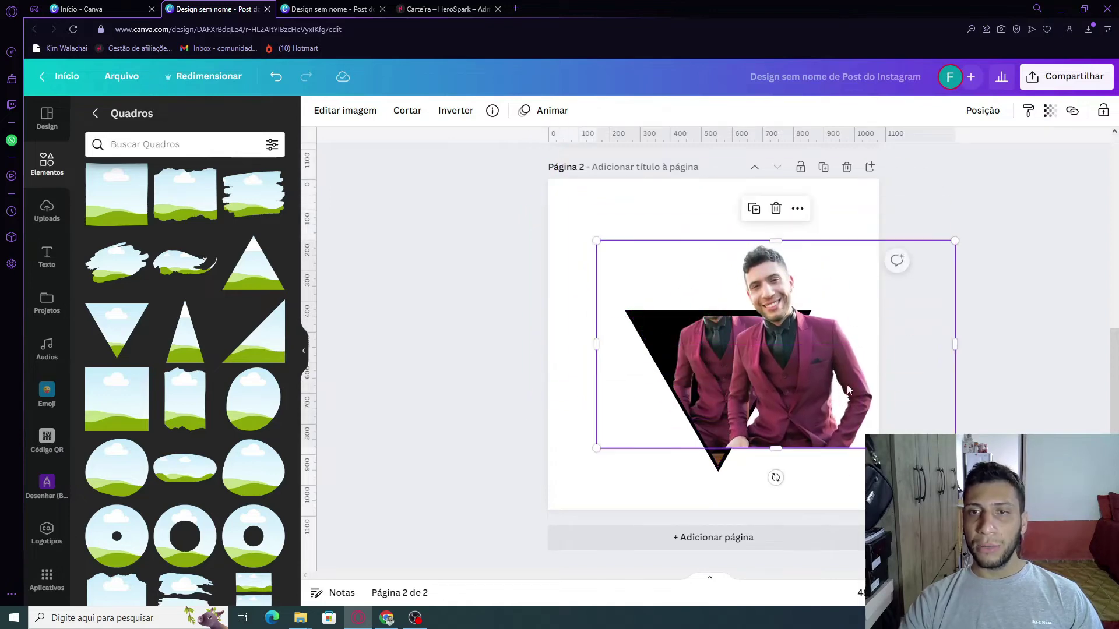
# - Set the overlaid copy's transparency to 57, then shrink and reposition it to match the man inside the triangle
pyautogui.click(1050, 112)
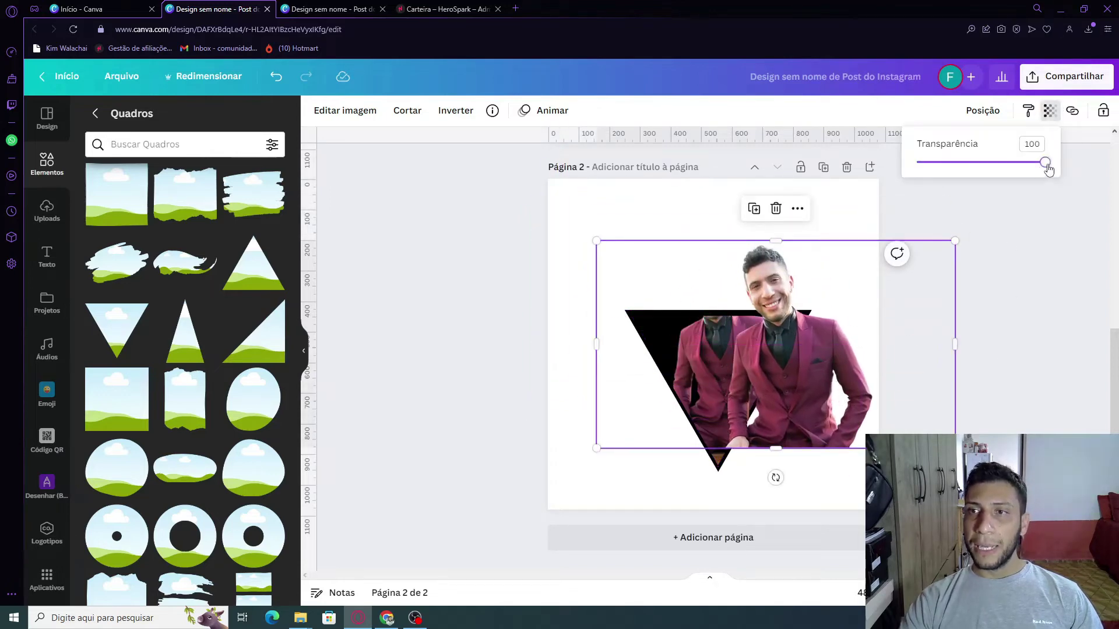
pyautogui.moveTo(1046, 165); pyautogui.dragTo(991, 164)
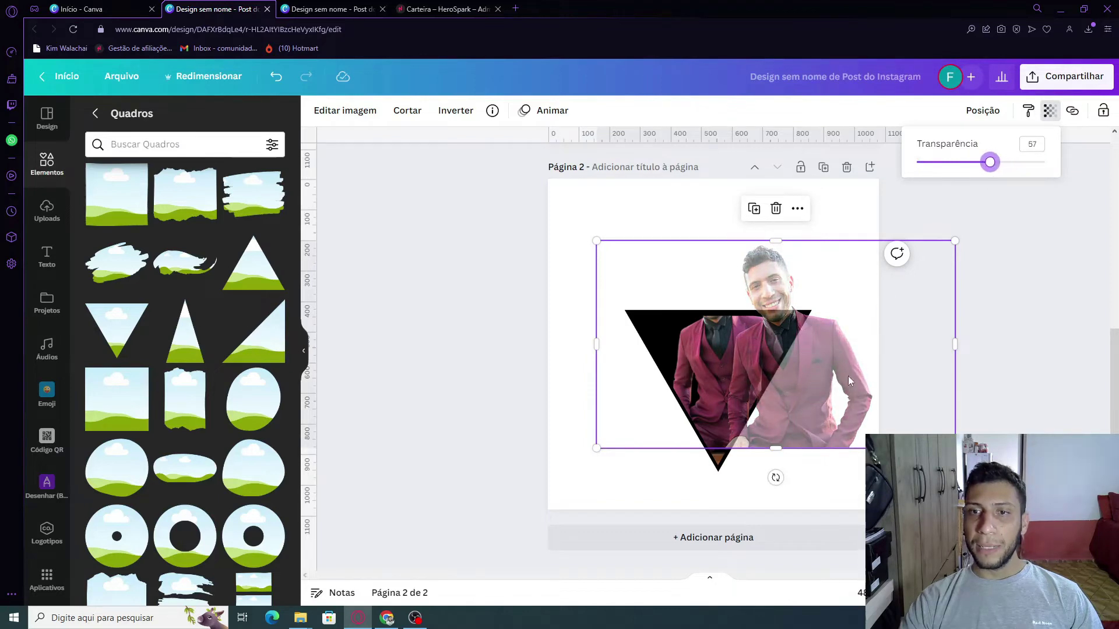
pyautogui.moveTo(848, 379); pyautogui.dragTo(778, 382)
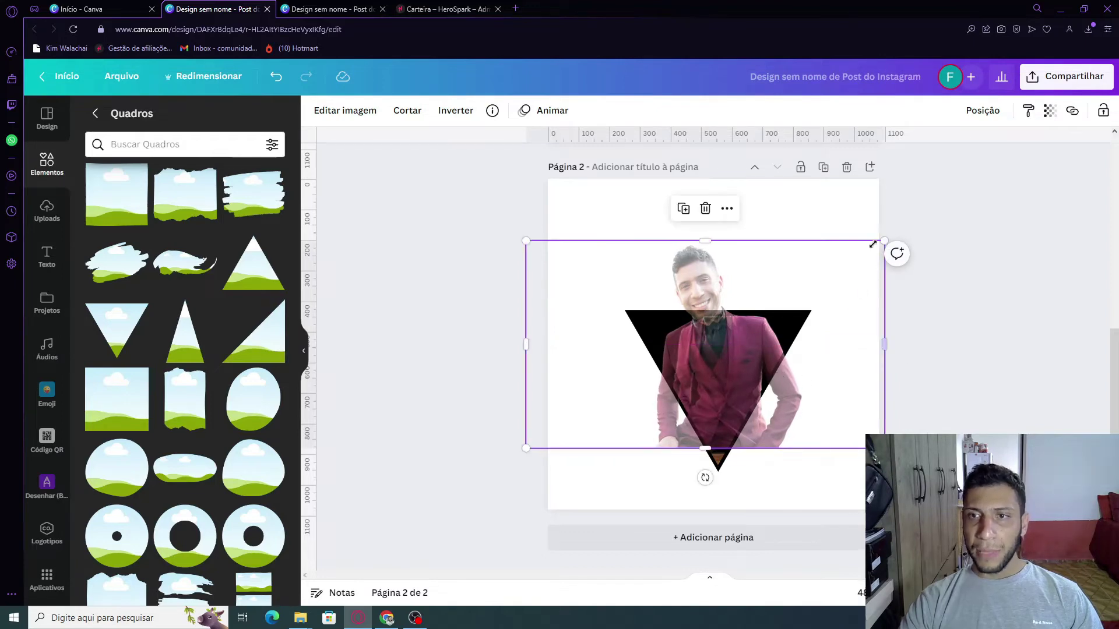
pyautogui.moveTo(527, 240); pyautogui.dragTo(569, 266)
pyautogui.moveTo(850, 403); pyautogui.dragTo(842, 391)
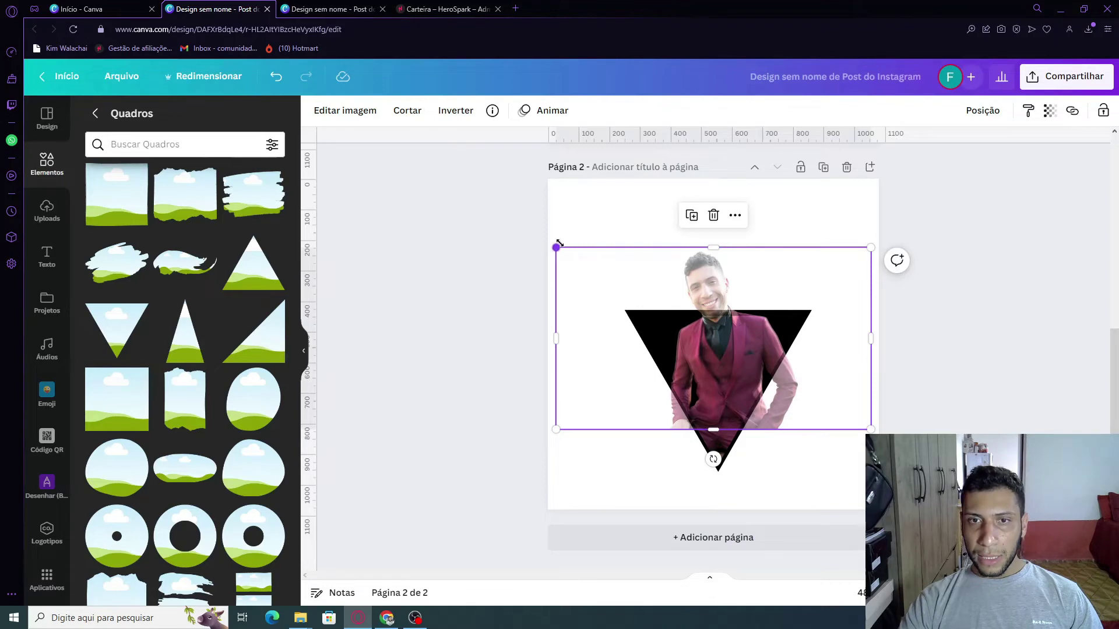
pyautogui.moveTo(559, 243); pyautogui.dragTo(563, 253)
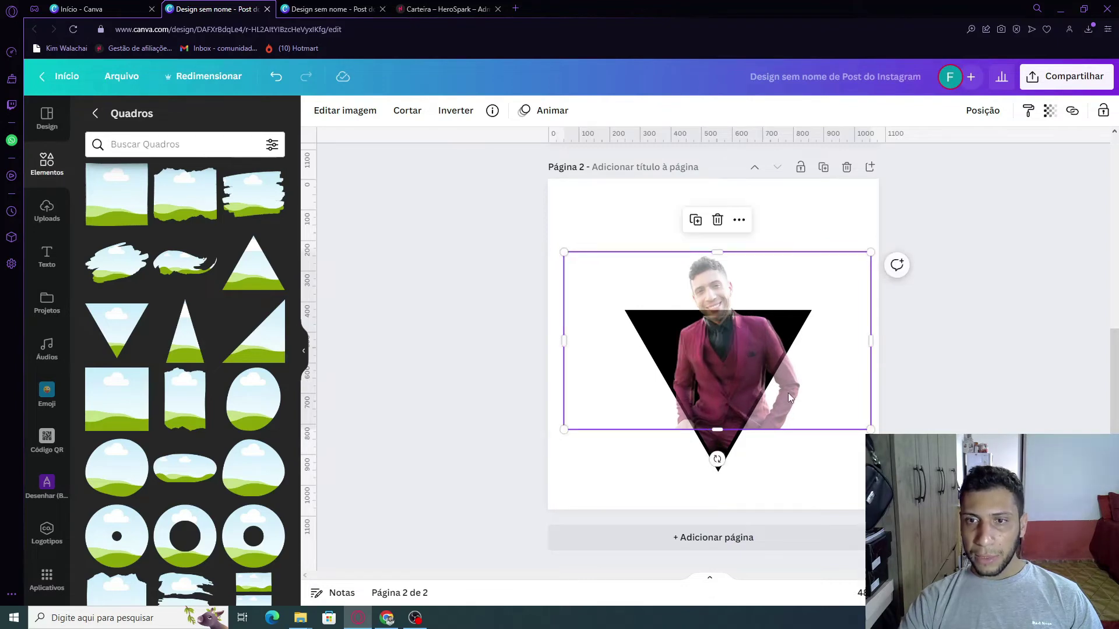
pyautogui.moveTo(788, 393); pyautogui.dragTo(785, 391)
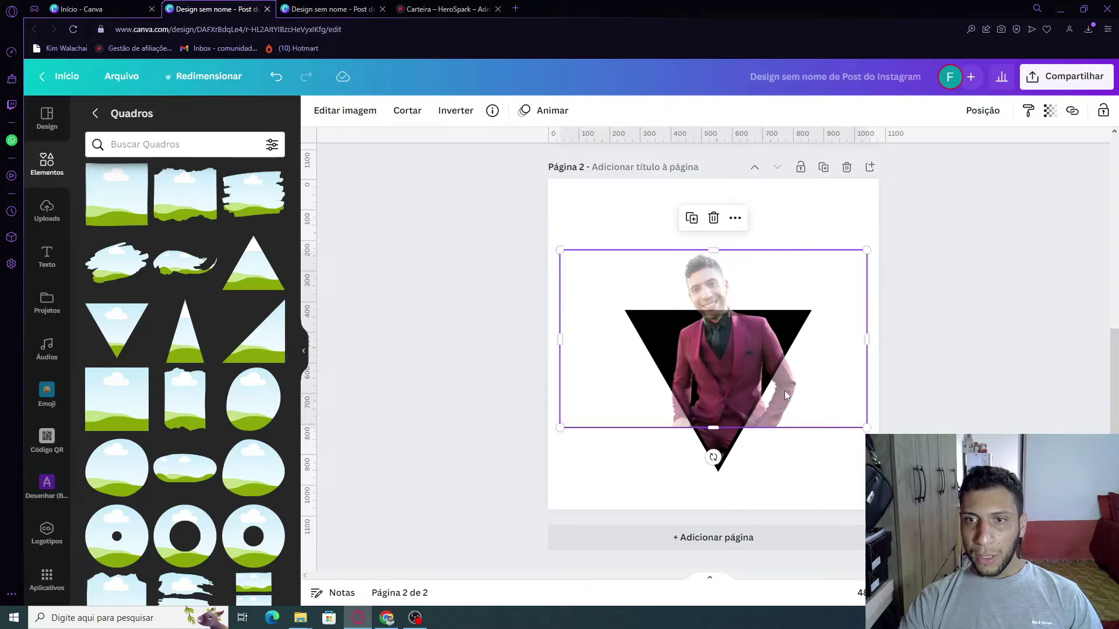
# - Restore the overlaid copy's transparency setting to 100 and deselect it
pyautogui.click(1056, 112)
pyautogui.moveTo(1017, 163); pyautogui.dragTo(1110, 174)
pyautogui.click(1065, 259)
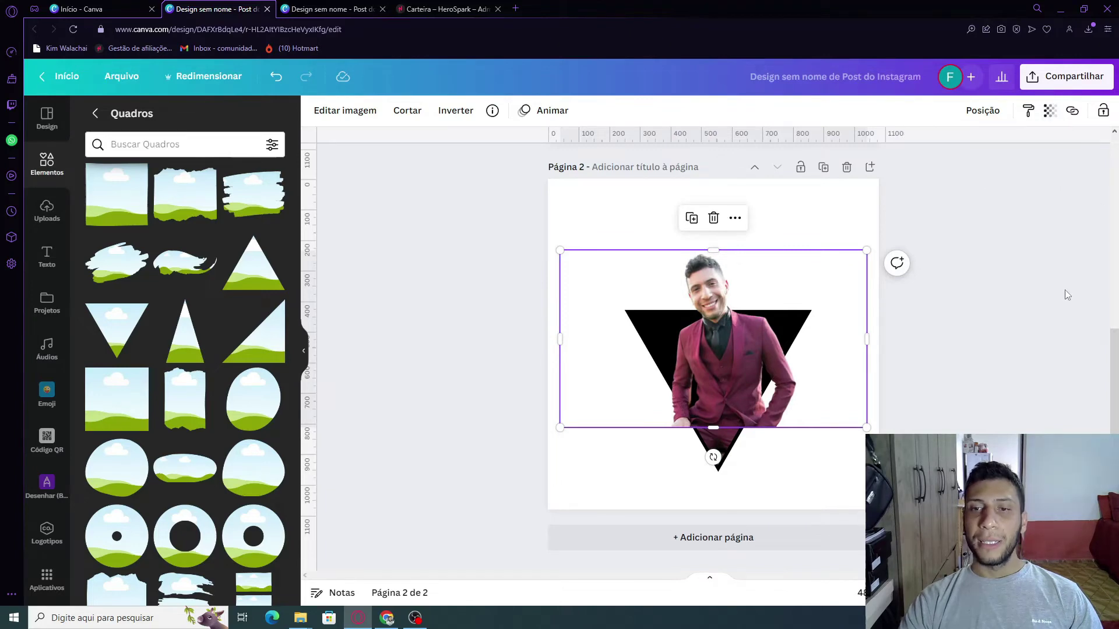
pyautogui.click(1068, 295)
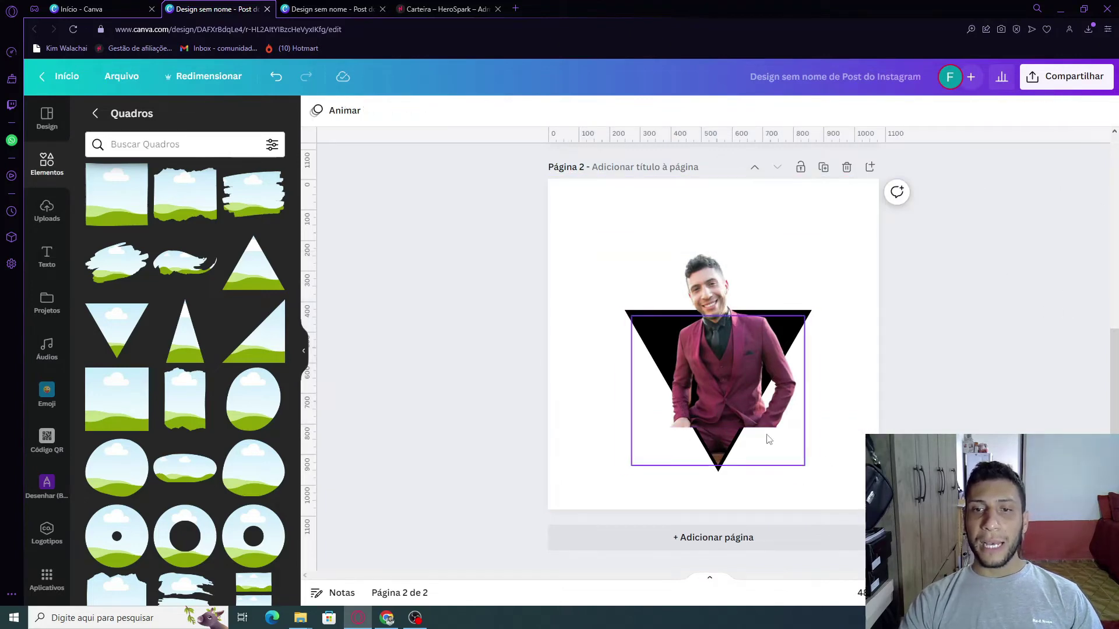
# - Crop the overlaid copy's lower edge up to the man's chest, inside the triangle's sides, and lock it
pyautogui.click(731, 399)
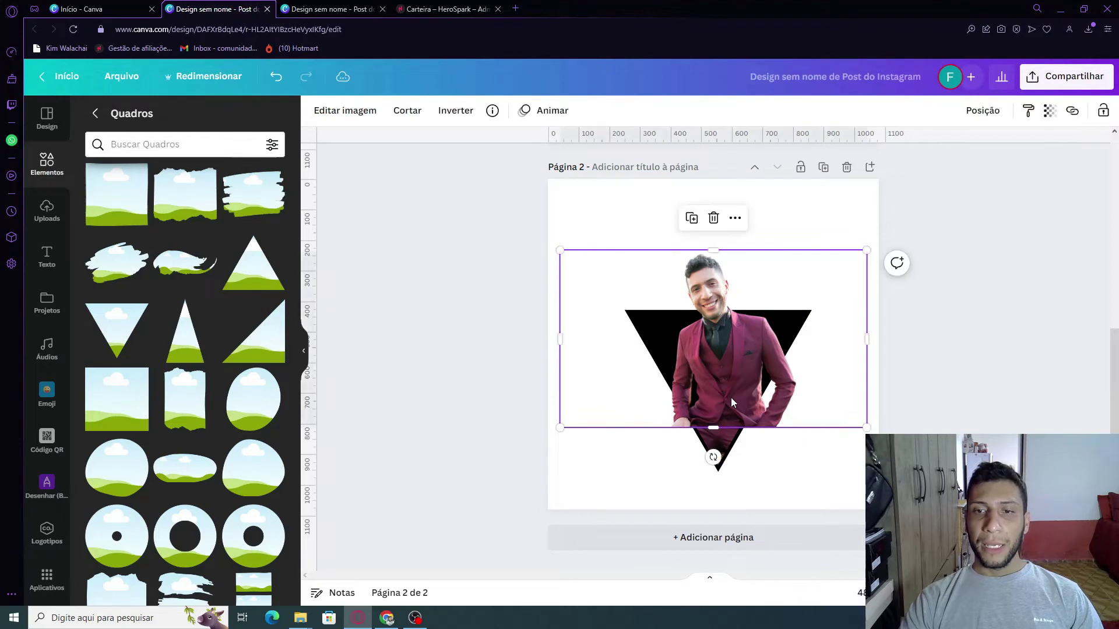
pyautogui.moveTo(718, 429); pyautogui.dragTo(718, 345)
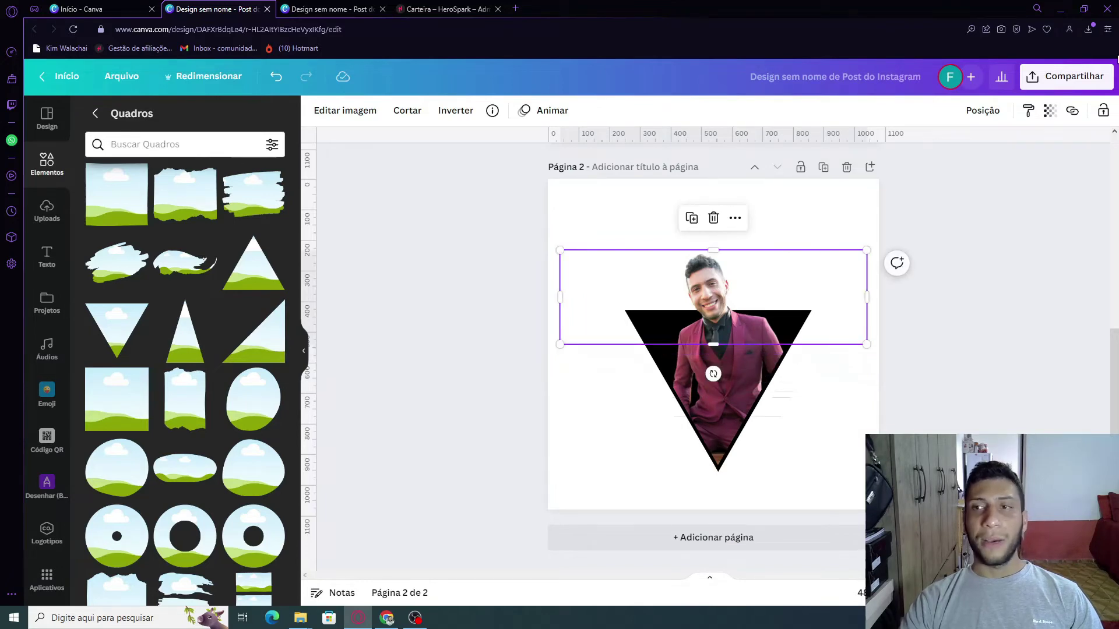
pyautogui.click(1097, 113)
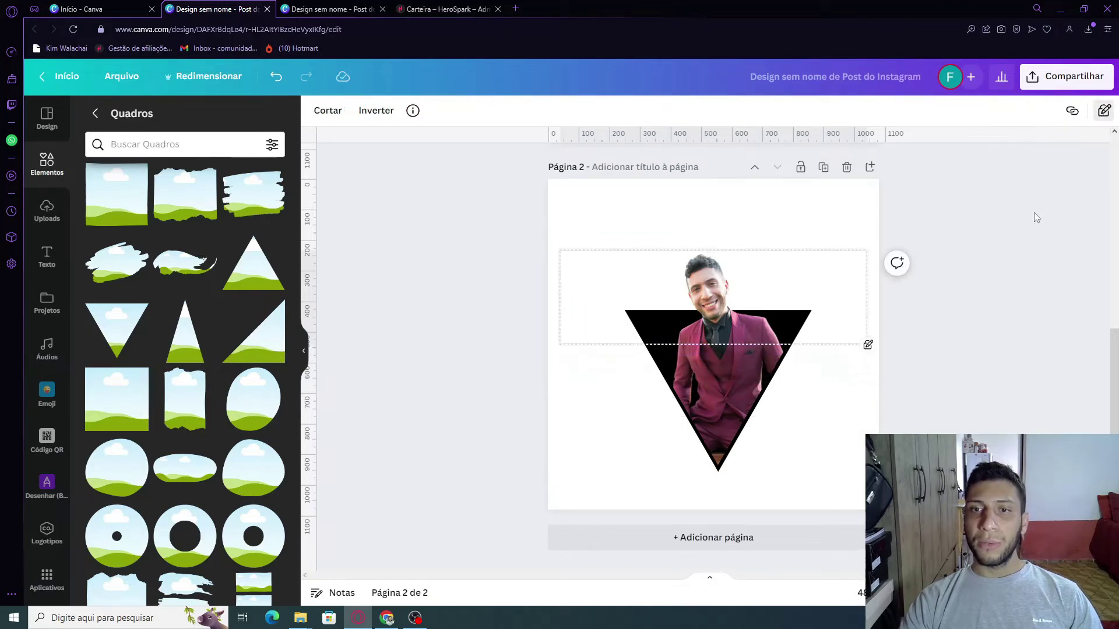
pyautogui.click(855, 463)
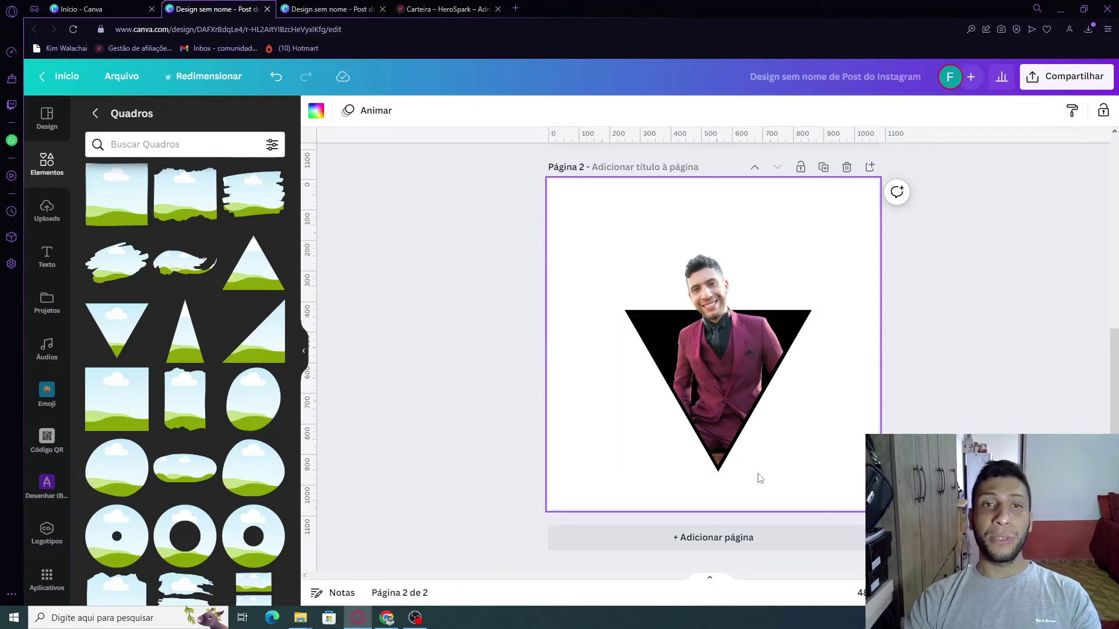
# - Change the page 2 background to the dark blue default colour
pyautogui.click(318, 115)
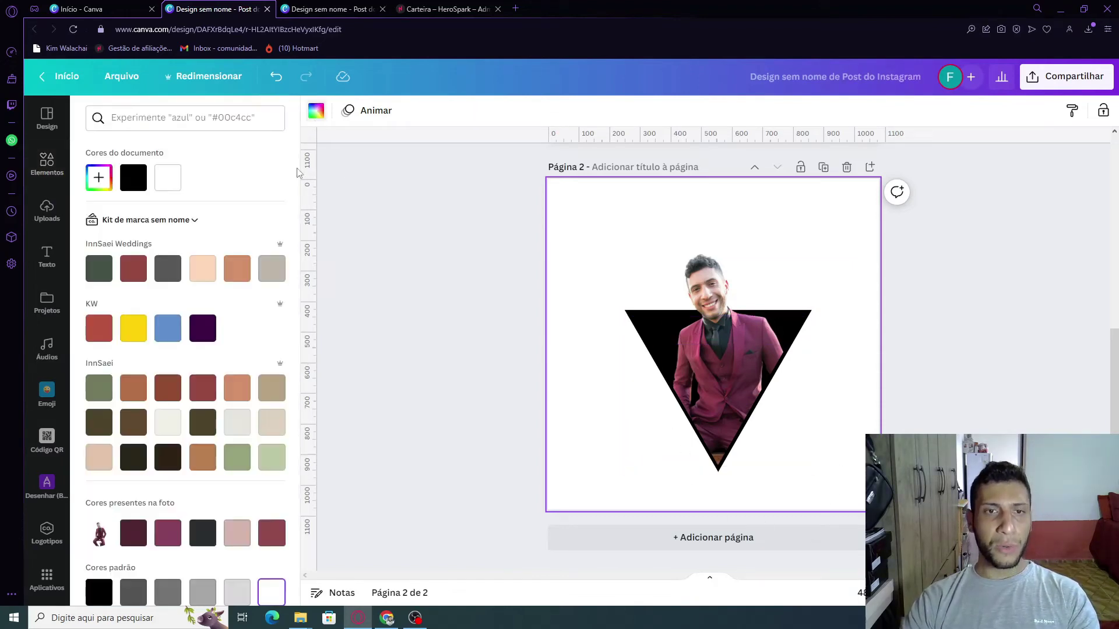
pyautogui.scroll(-3, 210, 356)
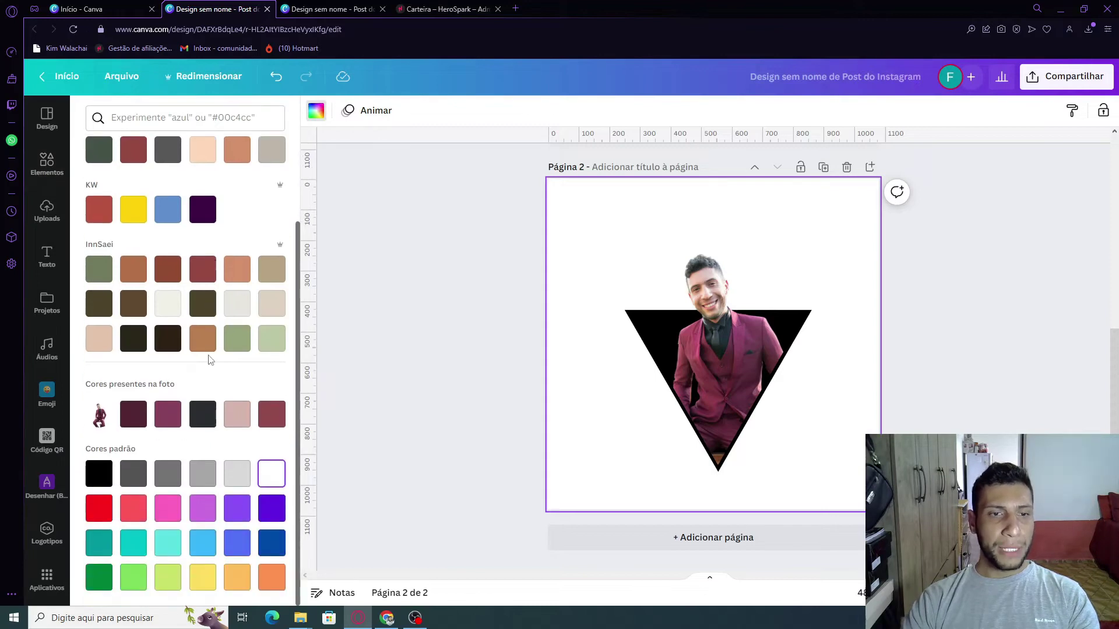
pyautogui.click(276, 552)
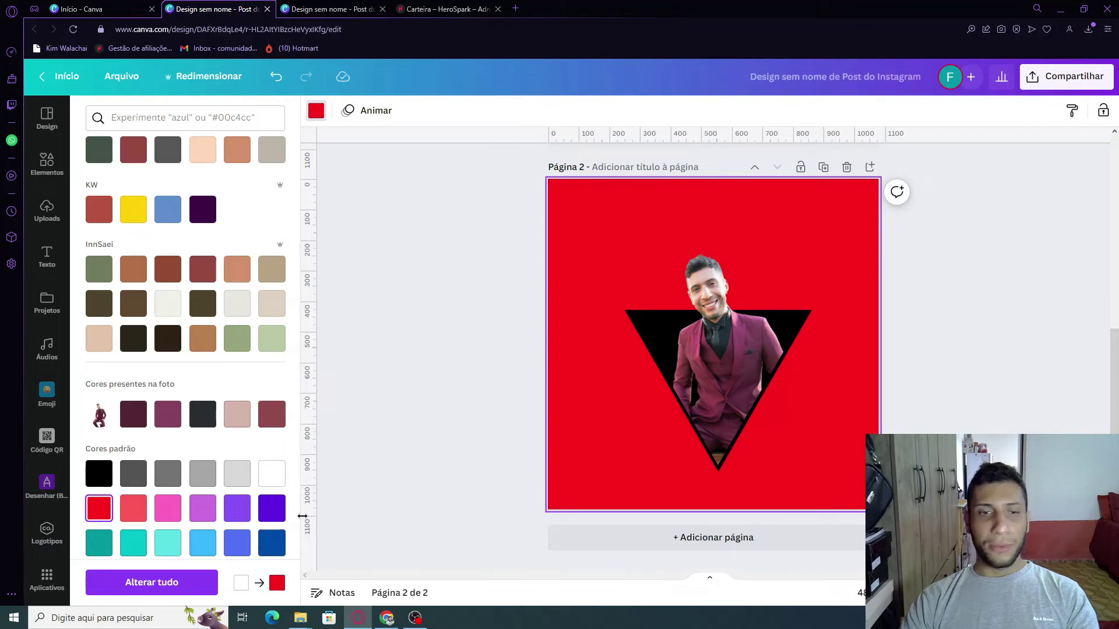
pyautogui.click(266, 547)
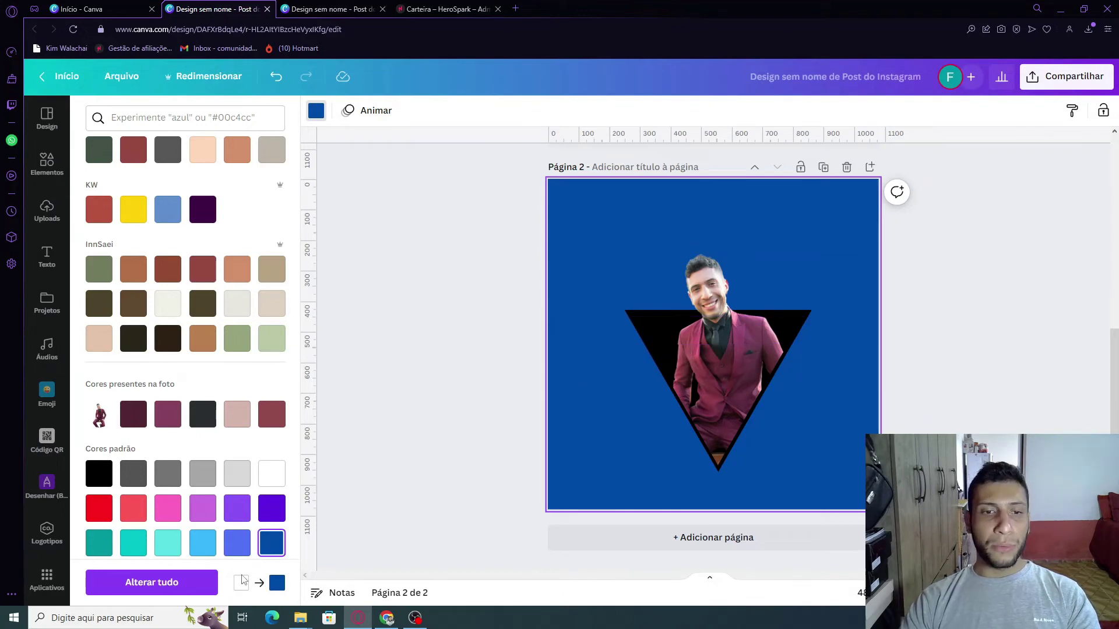
pyautogui.click(362, 467)
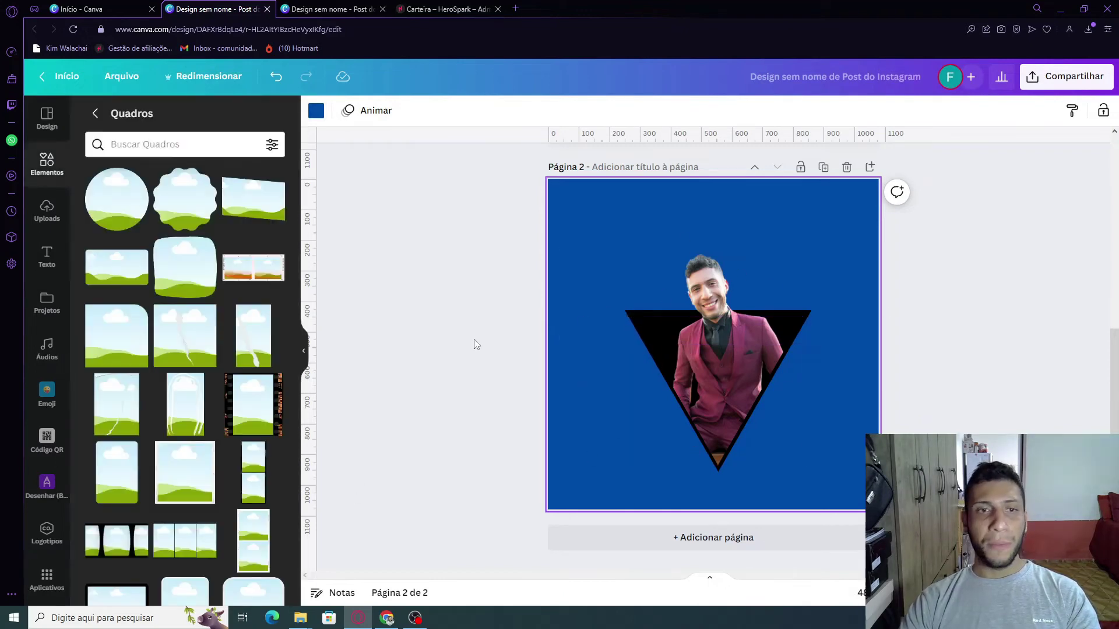
pyautogui.click(295, 353)
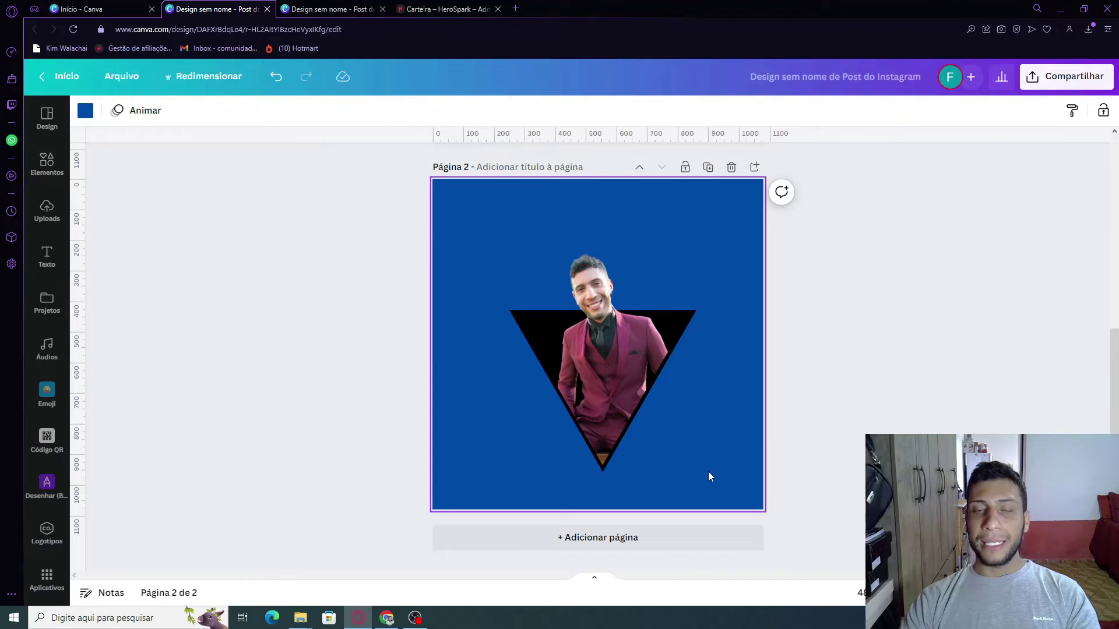
# - Search the elements for "shadow" and add the soft dark oval shadow graphic to page 2
pyautogui.click(47, 163)
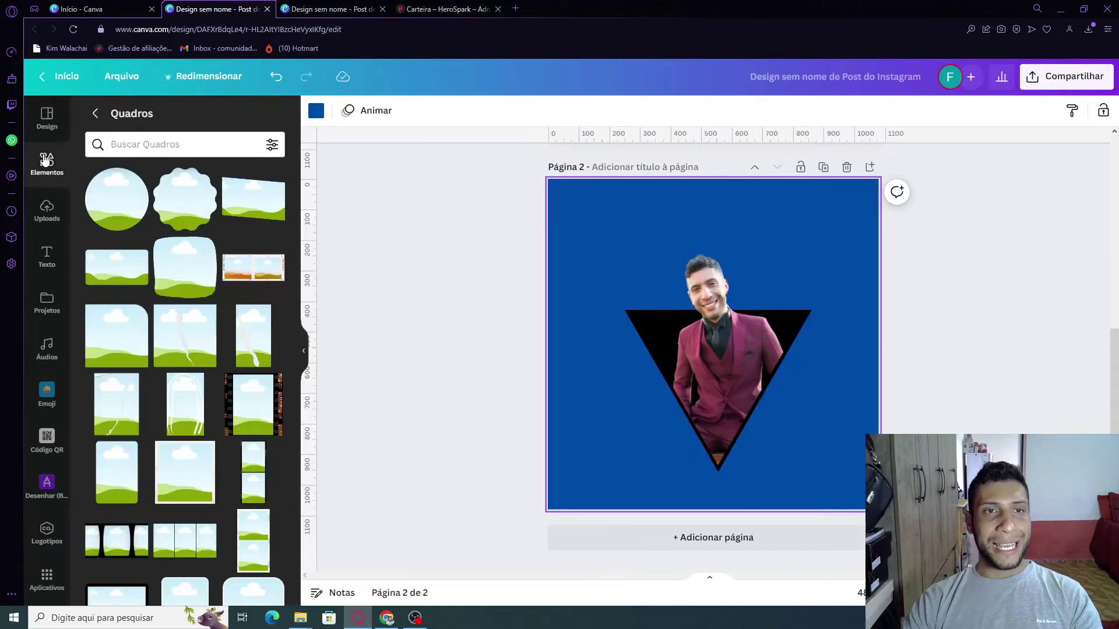
pyautogui.click(92, 113)
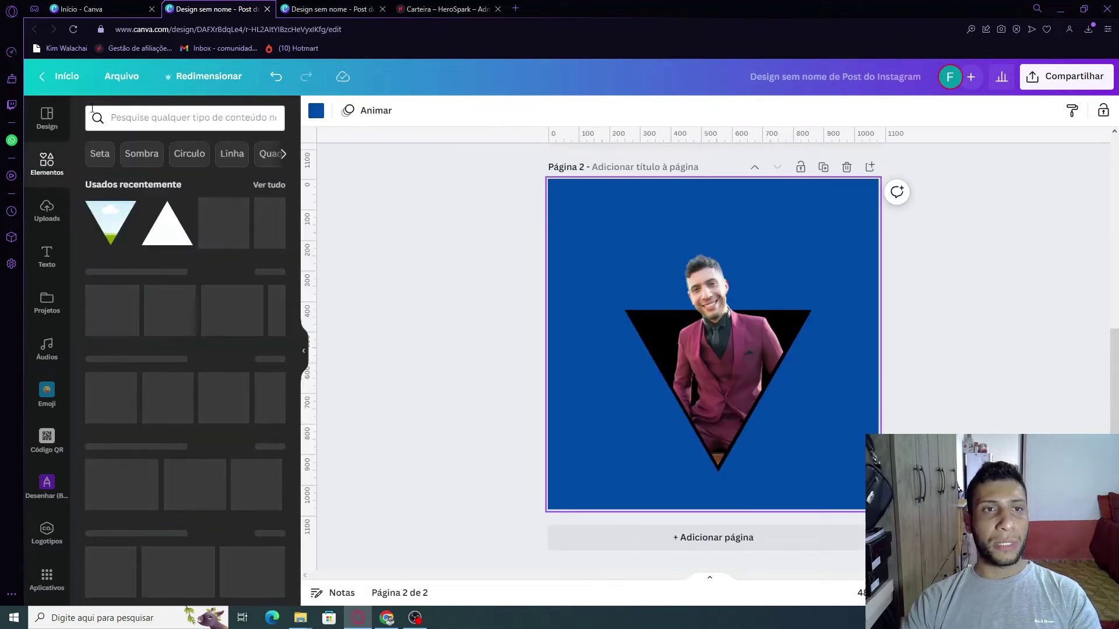
pyautogui.click(197, 116)
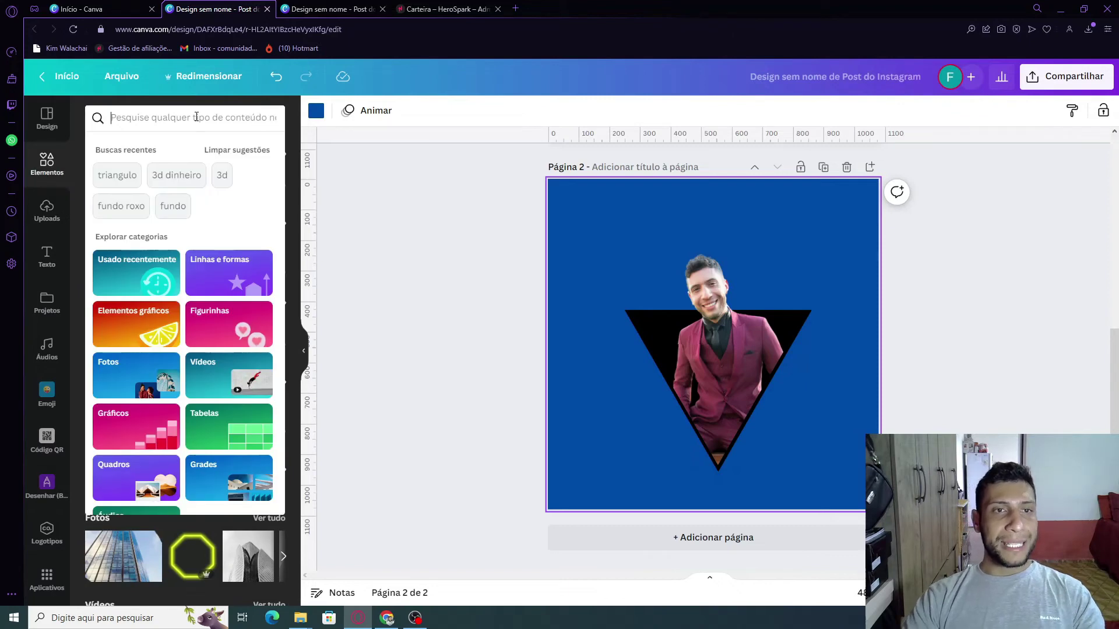
pyautogui.write('s')
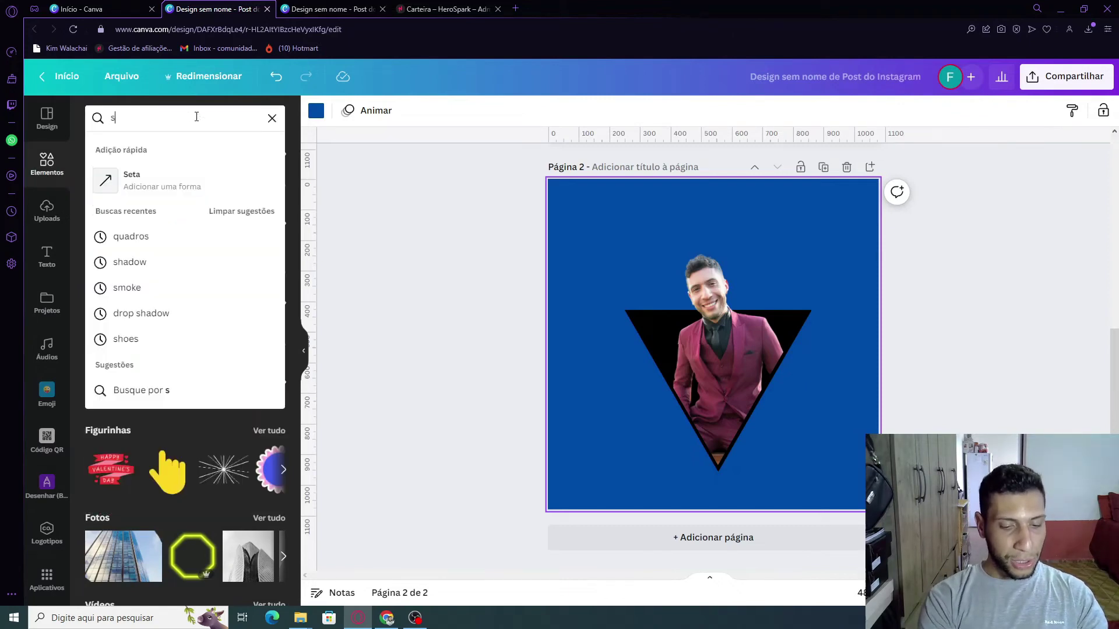
pyautogui.write('hang')
pyautogui.press('BackSpace')
pyautogui.press('BackSpace')
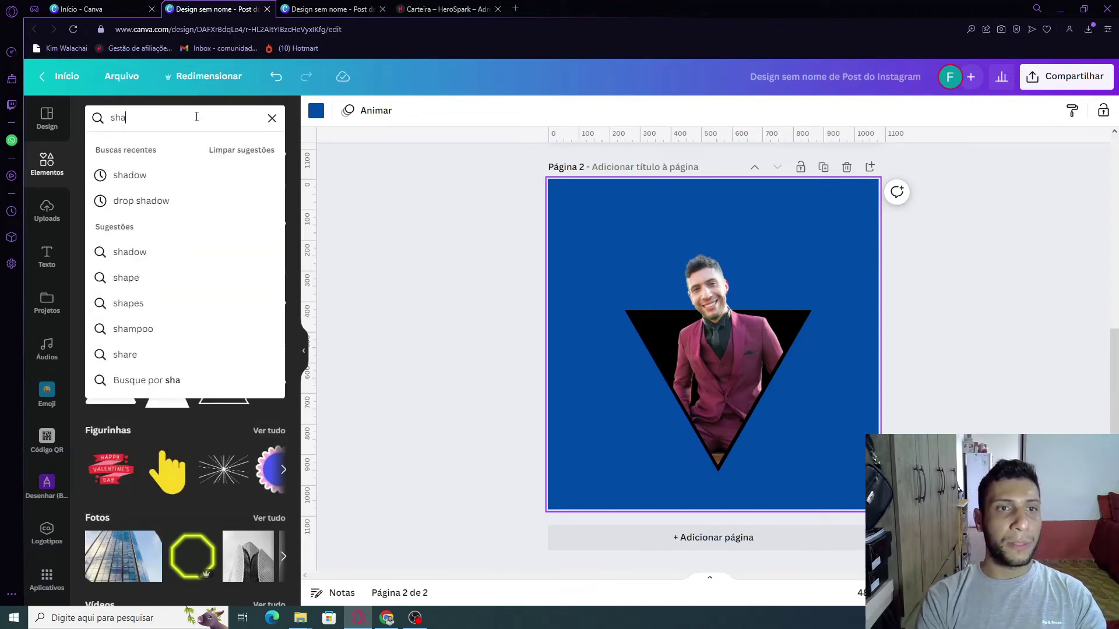
pyautogui.write('dow')
pyautogui.press('Return')
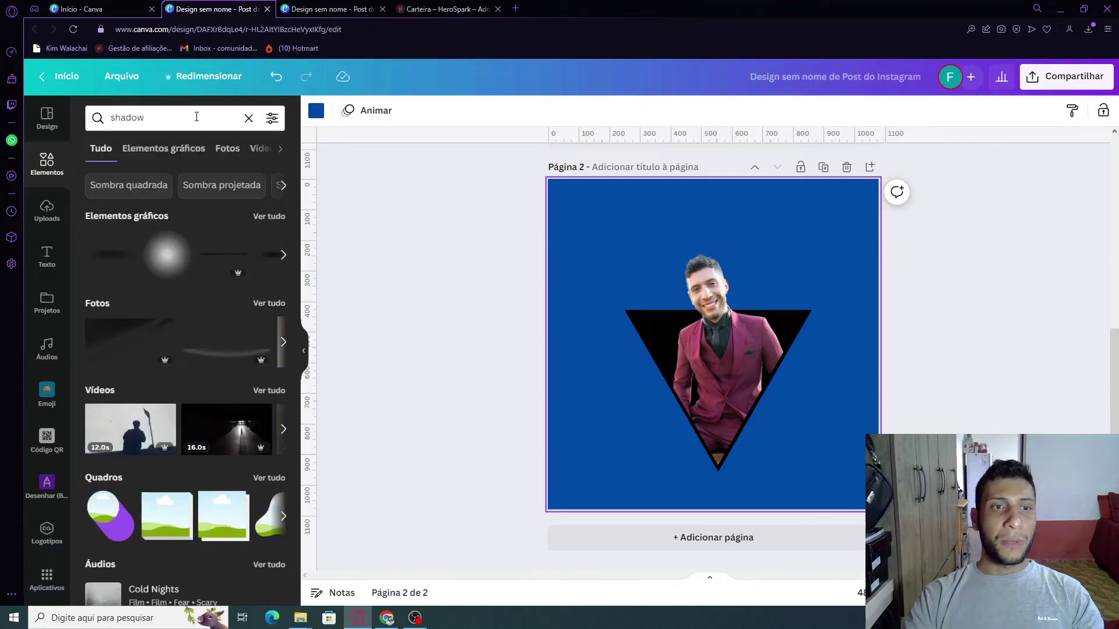
pyautogui.click(133, 260)
# - Shrink the shadow graphic and centre it just below the triangle's lower tip
pyautogui.moveTo(745, 342); pyautogui.dragTo(765, 475)
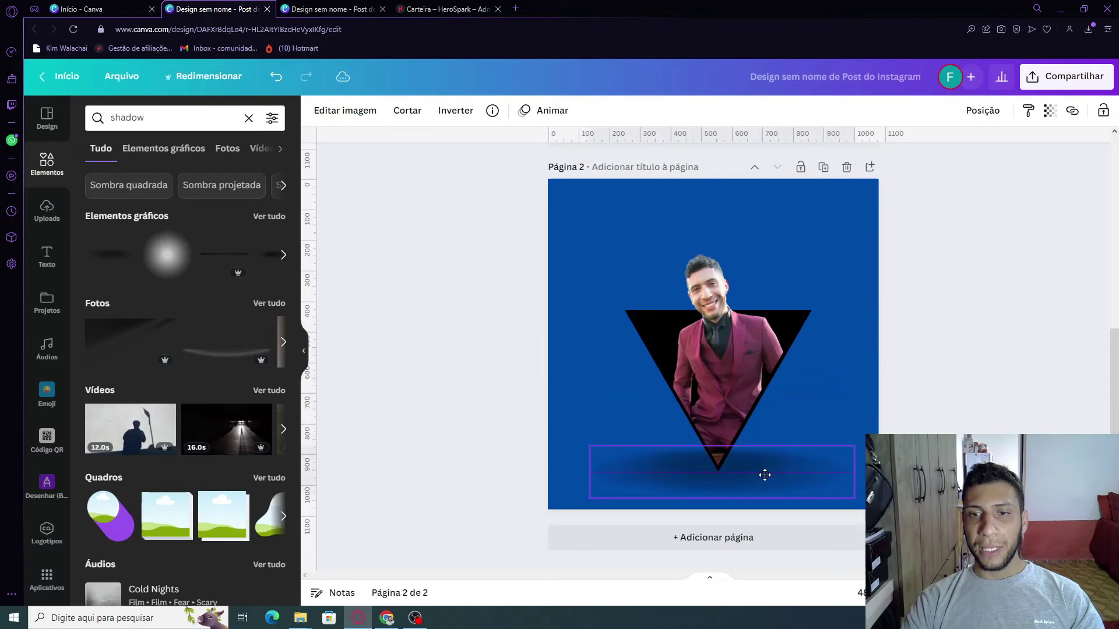
pyautogui.moveTo(855, 446); pyautogui.dragTo(739, 517)
pyautogui.moveTo(674, 486); pyautogui.dragTo(730, 489)
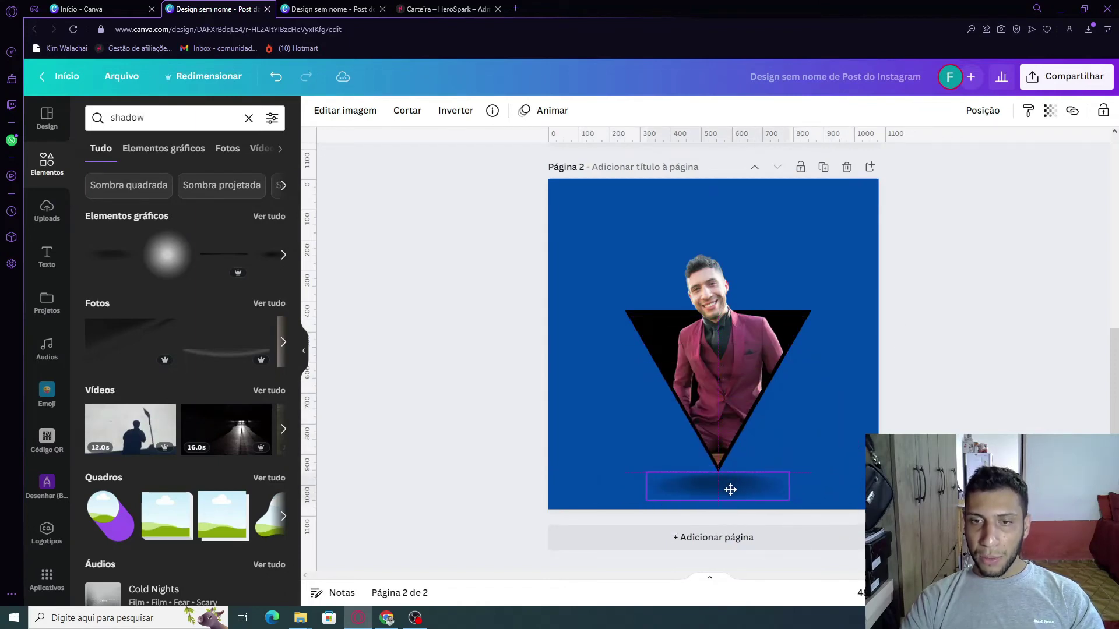
pyautogui.click(852, 453)
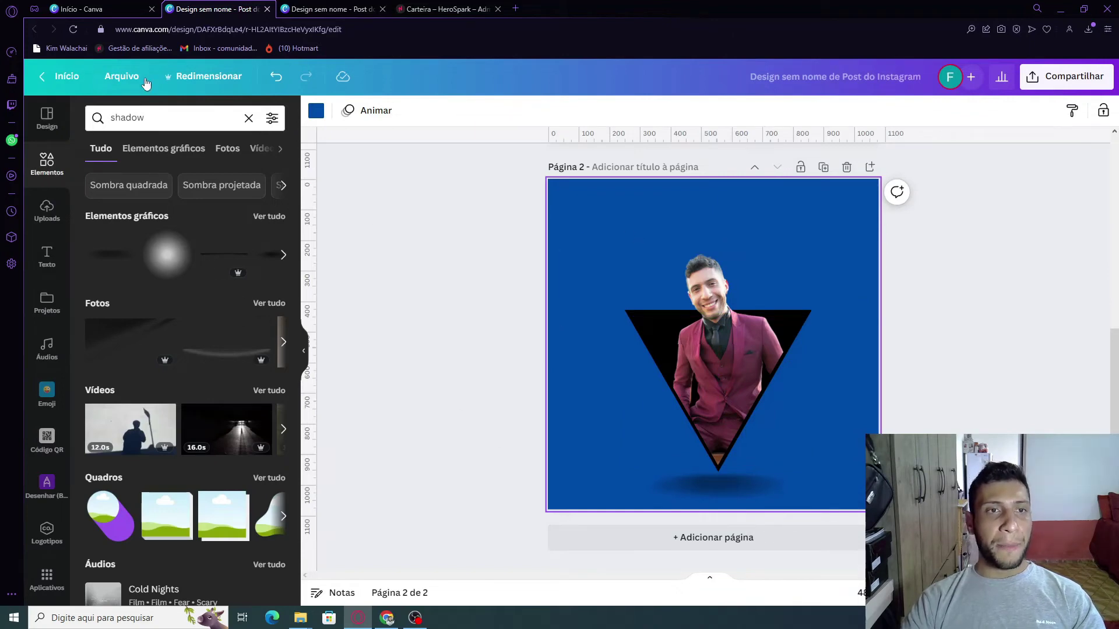
# - Search the element graphics for "blur" and add the soft pale-teal round glow to page 2
pyautogui.click(249, 118)
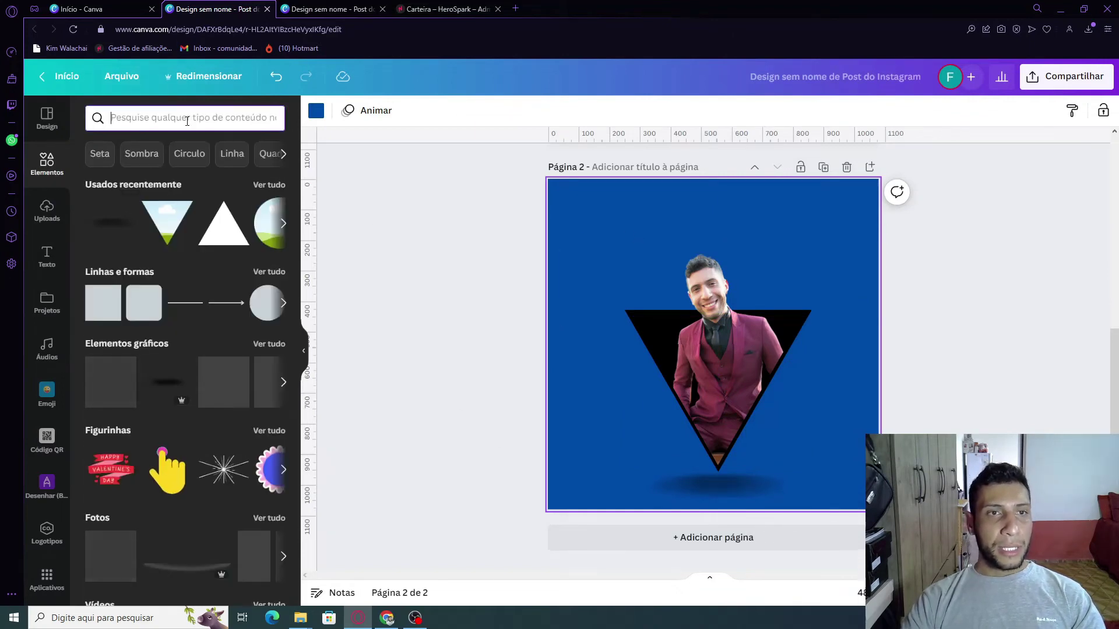
pyautogui.write('bl')
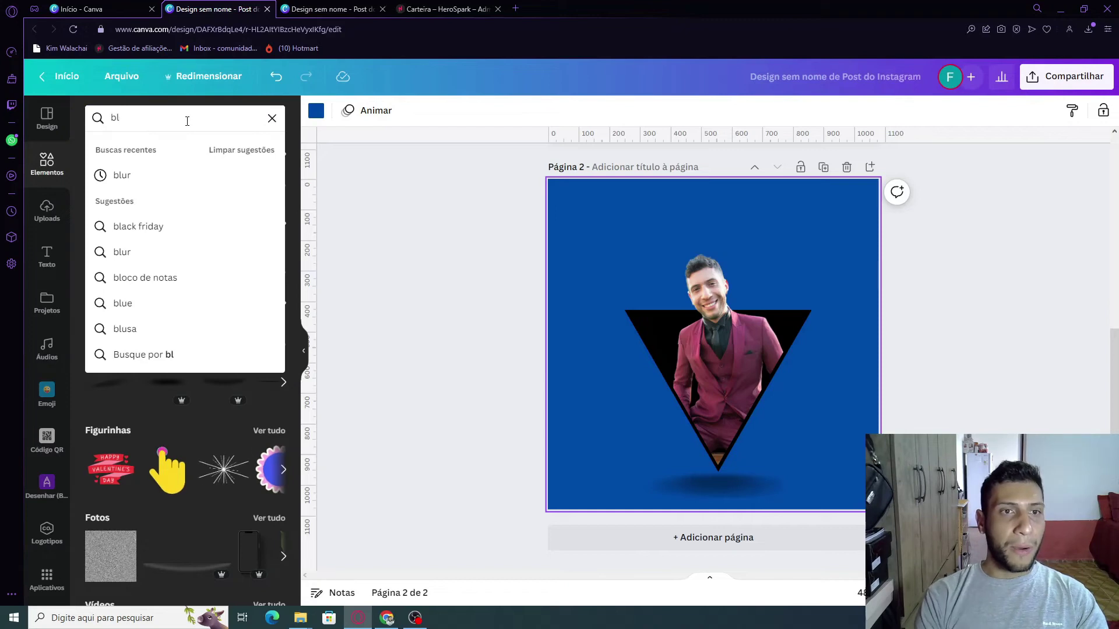
pyautogui.write('ur')
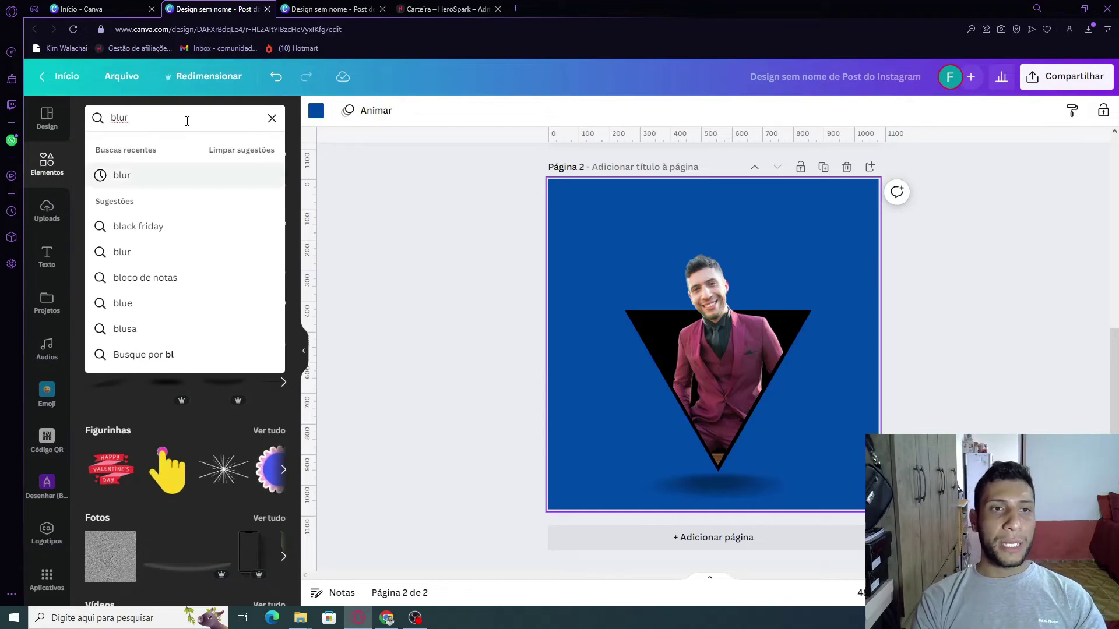
pyautogui.press('Return')
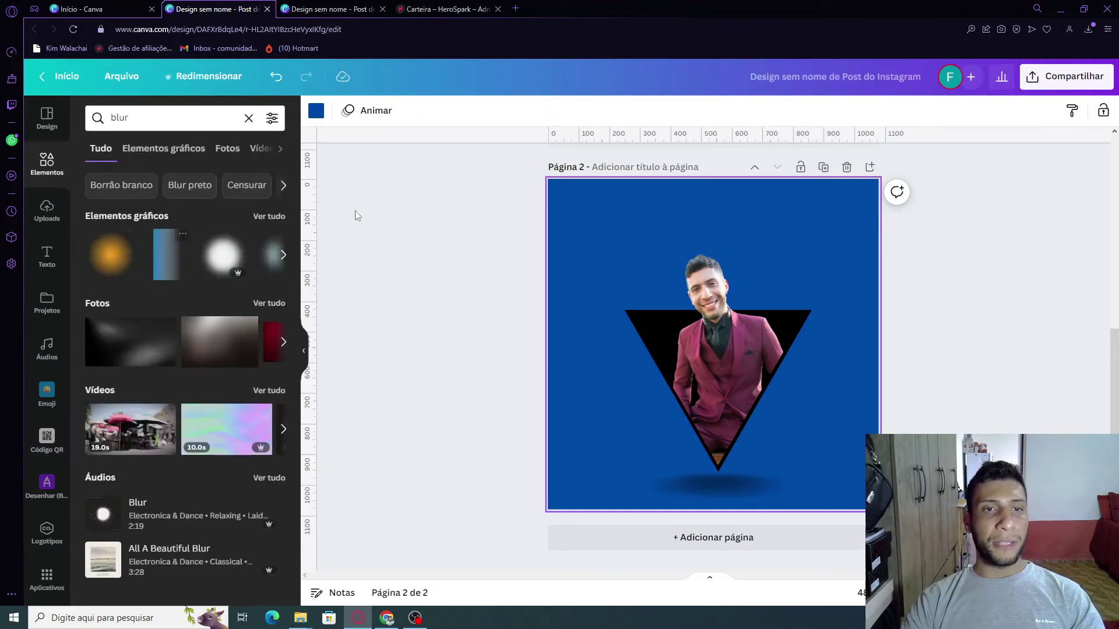
pyautogui.click(270, 216)
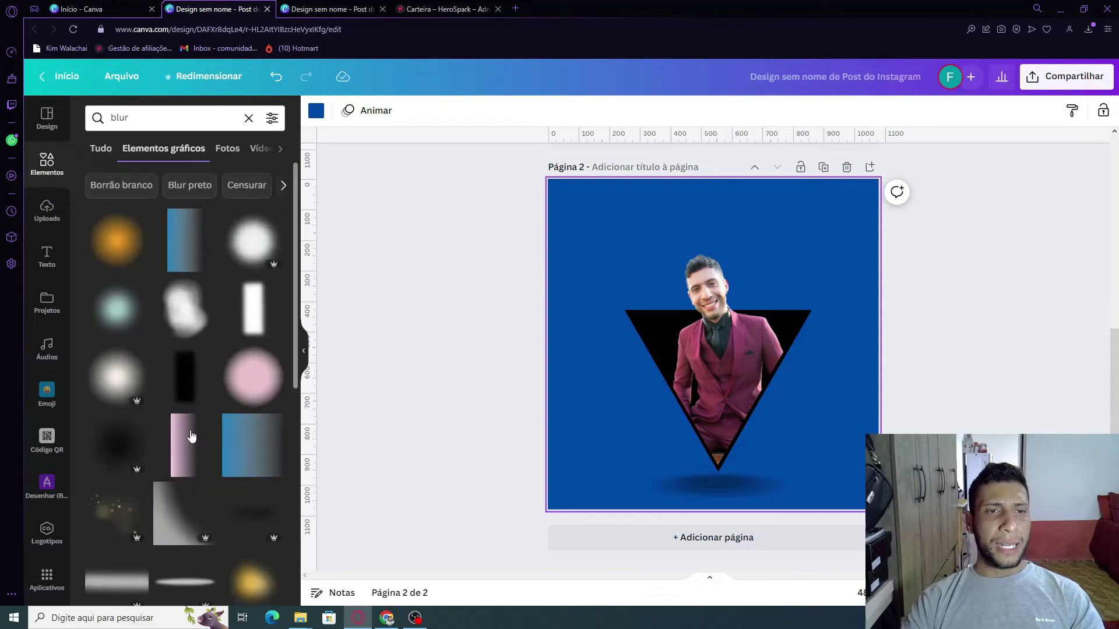
pyautogui.scroll(-1, 133, 256)
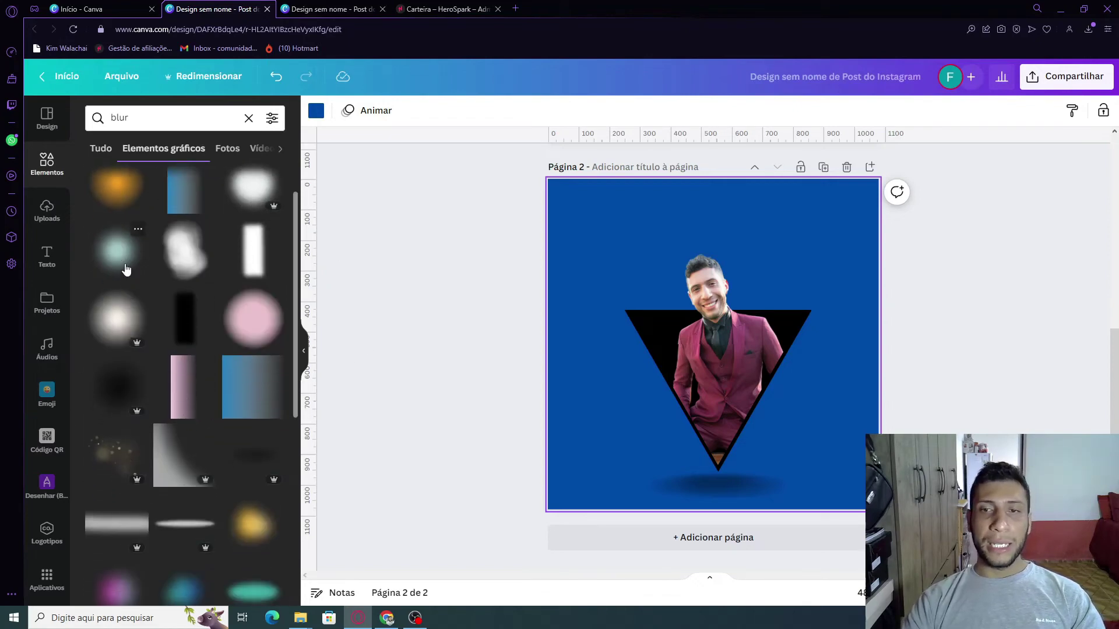
pyautogui.click(126, 270)
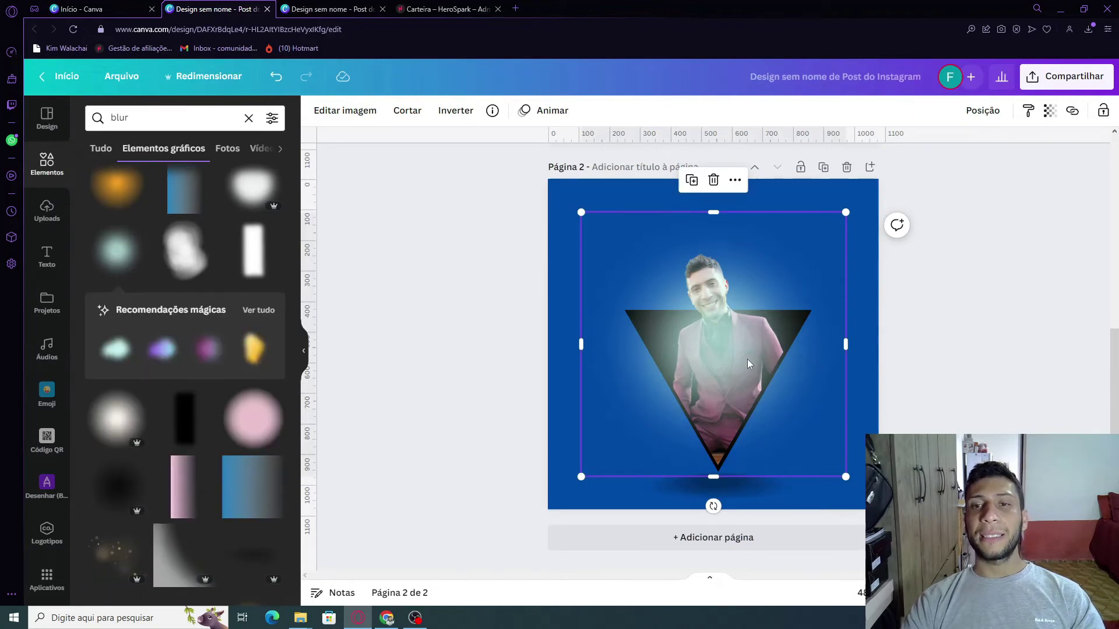
# - Enlarge the teal glow to nearly the page's width around the man's head and send it behind the man and triangle
pyautogui.moveTo(875, 200); pyautogui.dragTo(930, 177)
pyautogui.moveTo(824, 268); pyautogui.dragTo(795, 261)
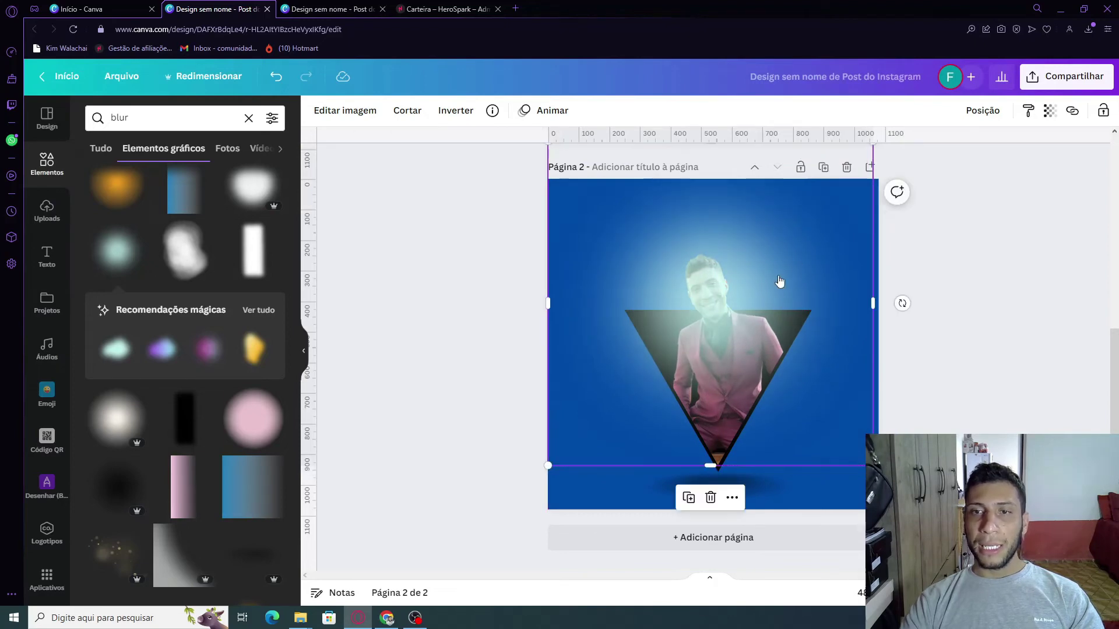
pyautogui.rightClick(780, 282)
pyautogui.click(884, 397)
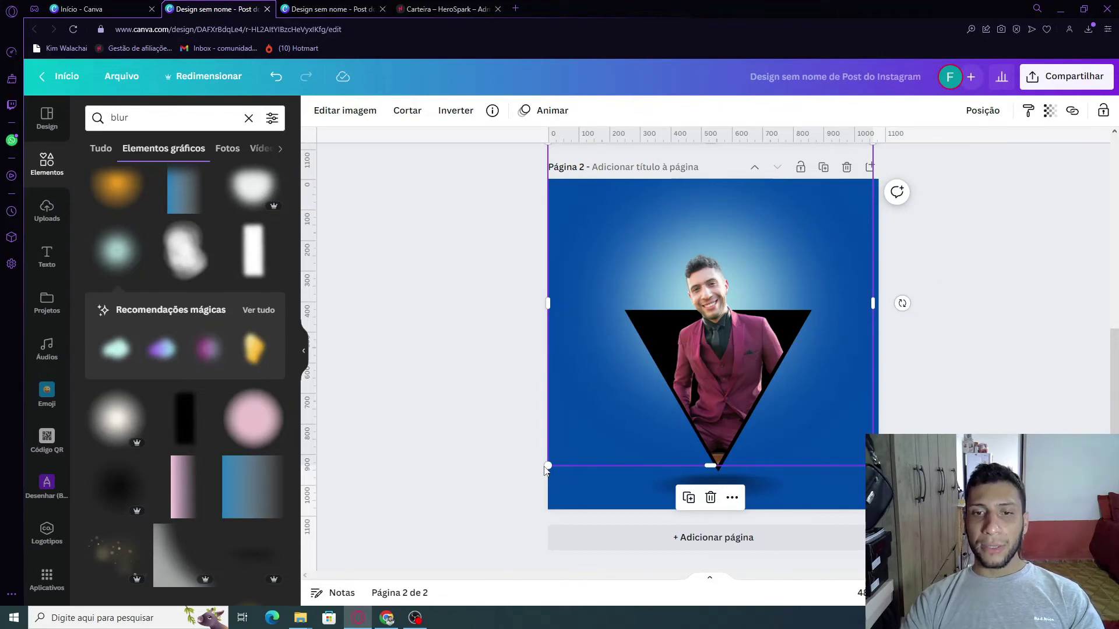
# - Enlarge the glow further beyond the page edges and recentre it behind the man's head
pyautogui.moveTo(547, 467); pyautogui.dragTo(504, 510)
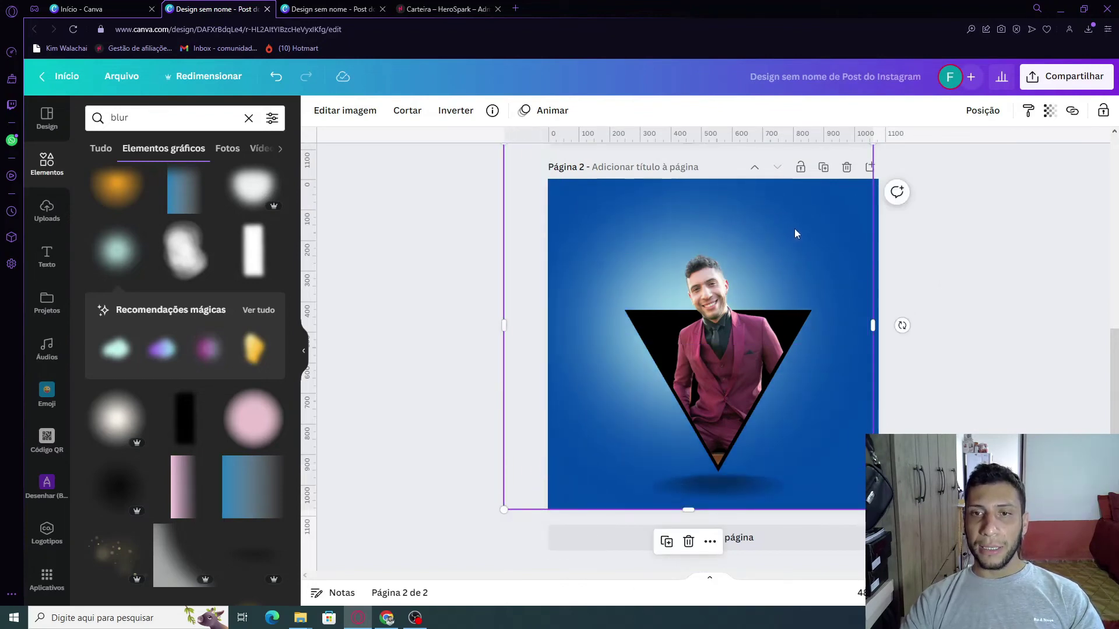
pyautogui.moveTo(795, 233); pyautogui.dragTo(816, 210)
pyautogui.click(1012, 320)
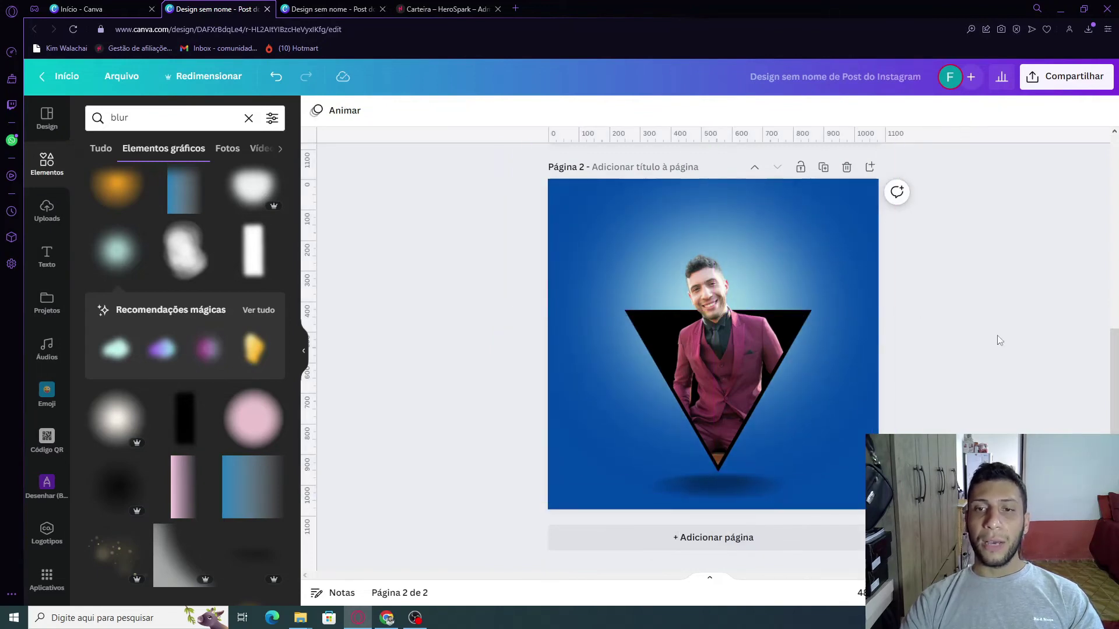
pyautogui.scroll(3, 666, 423)
pyautogui.scroll(-3, 666, 423)
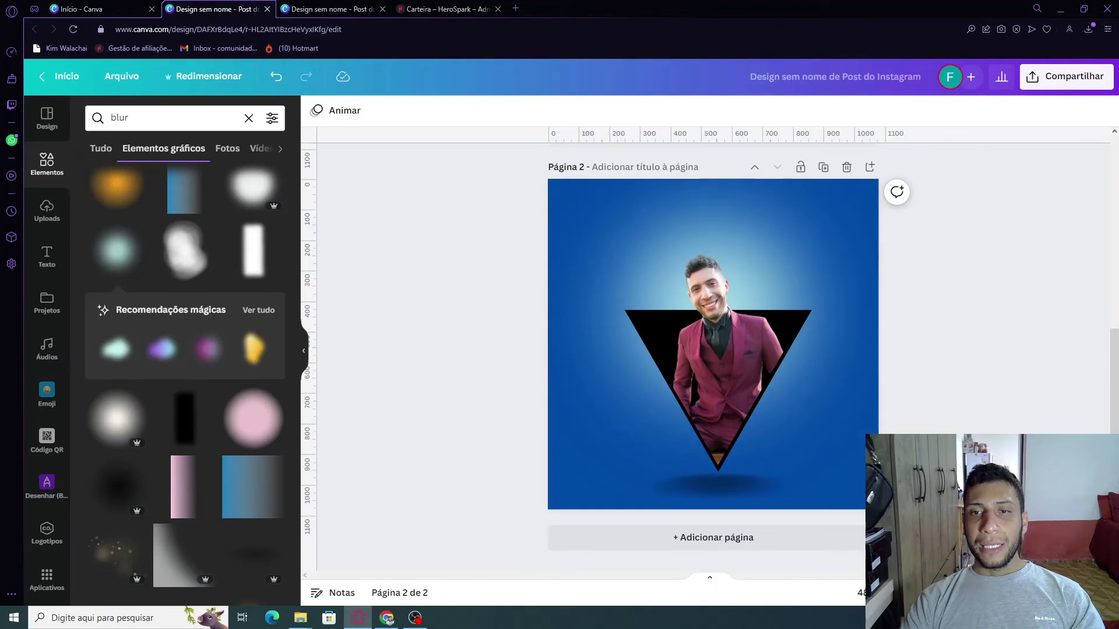
pyautogui.scroll(5, 775, 318)
pyautogui.scroll(-5, 777, 314)
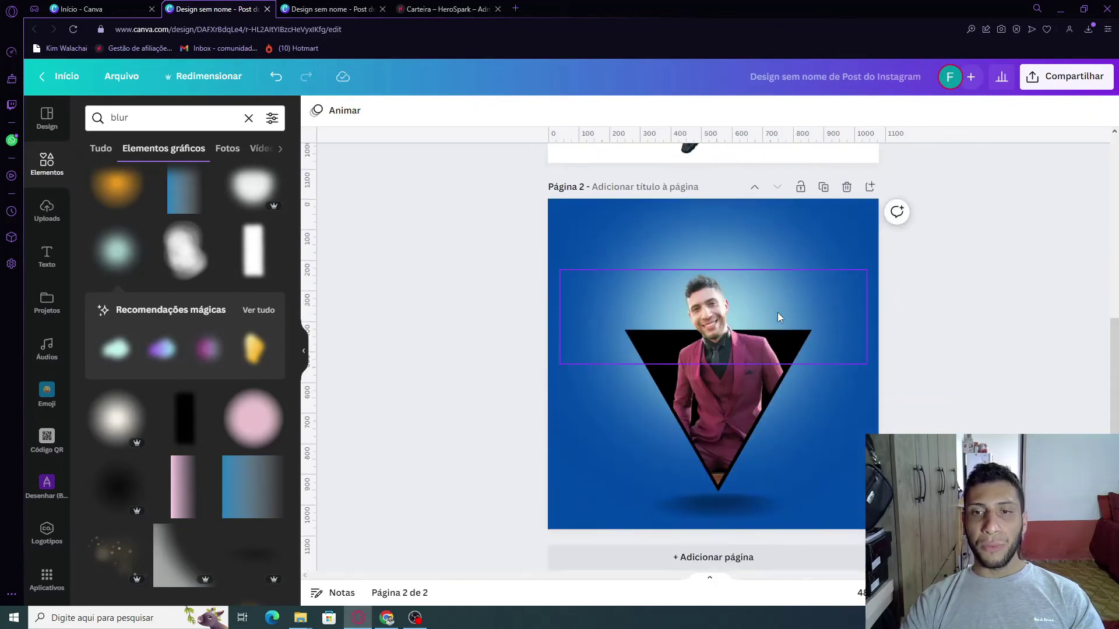
pyautogui.scroll(-1, 778, 317)
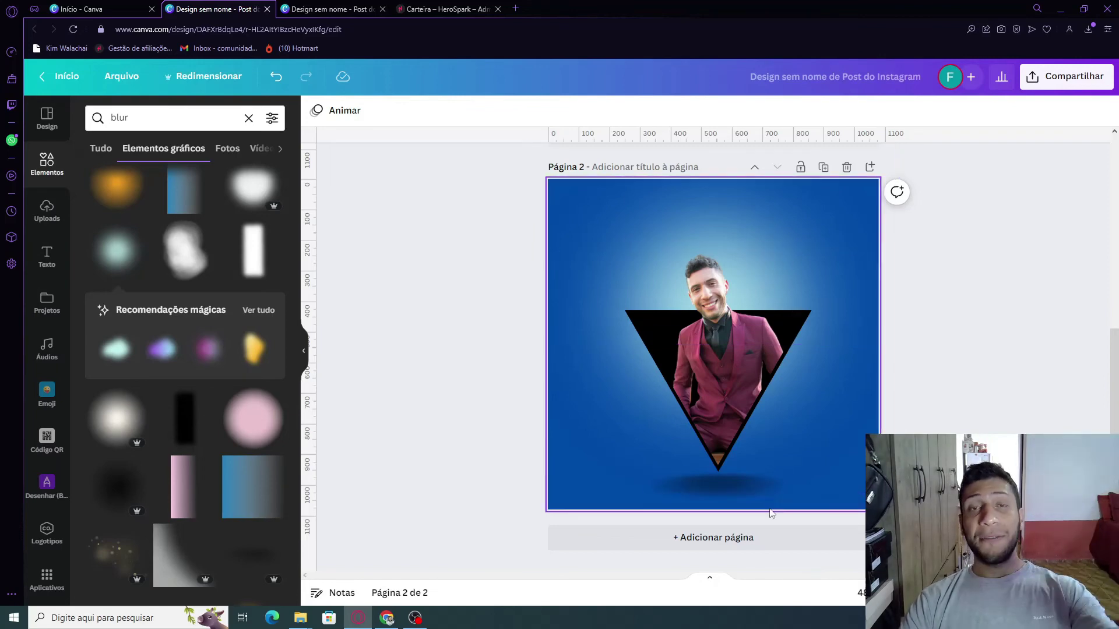
# - Unlock the overlaid cropped copy of the man and undo the unlocking
pyautogui.click(750, 289)
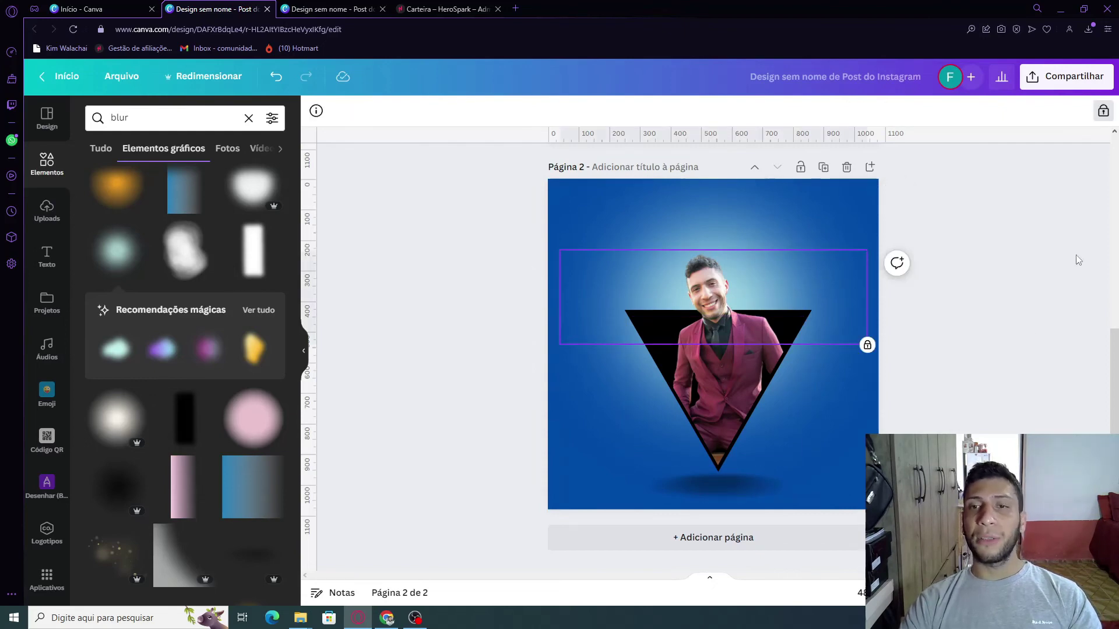
pyautogui.hotkey('alt', 'shift', 'l')
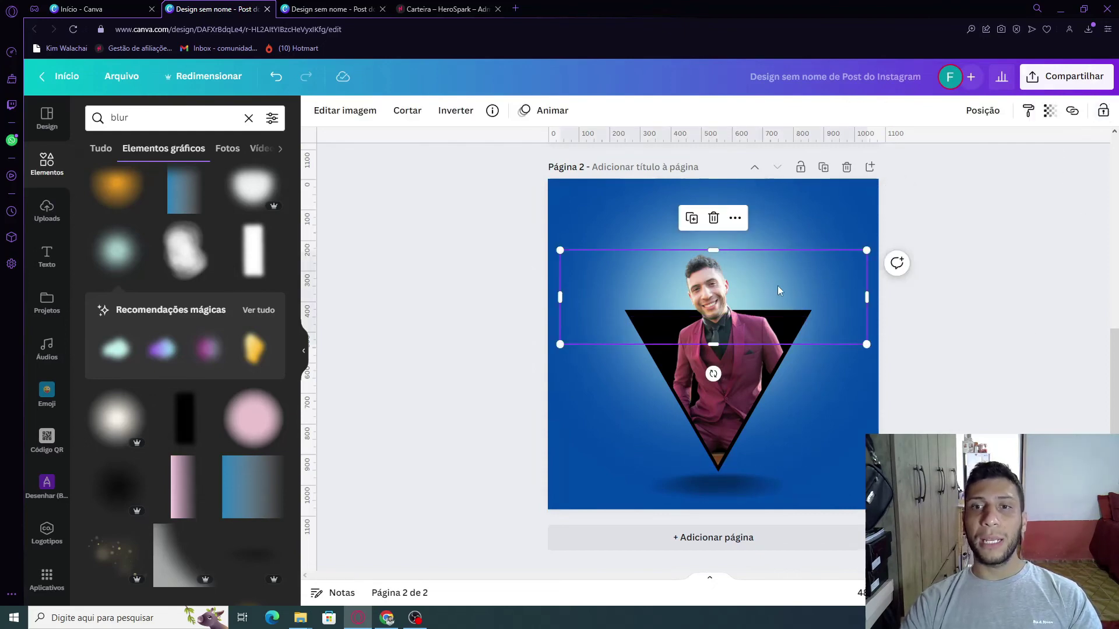
pyautogui.hotkey('ctrl', 'z')
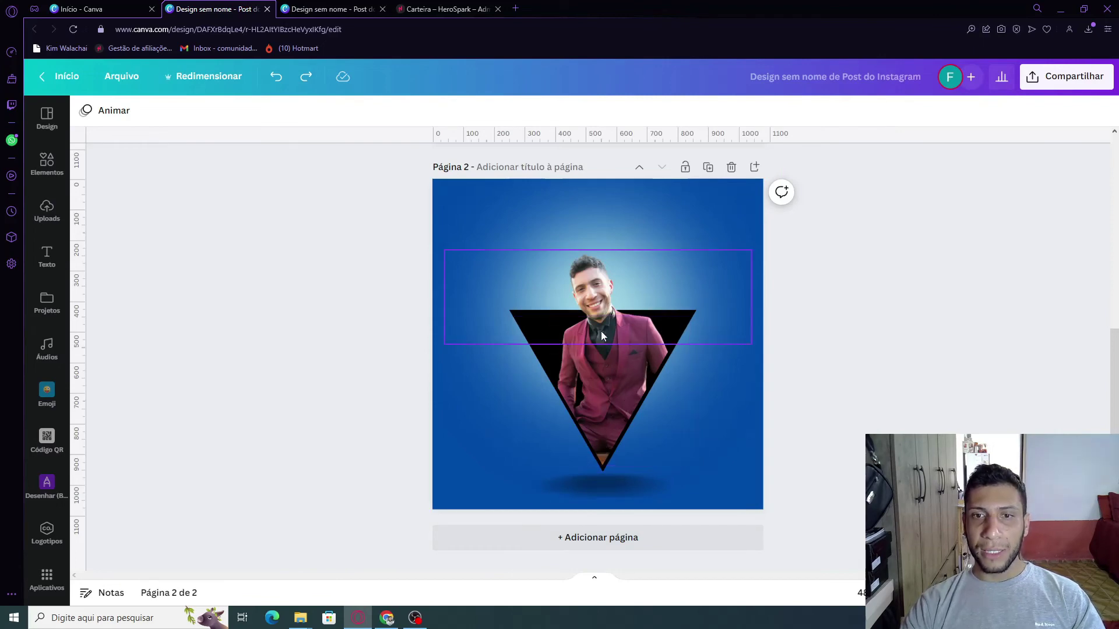
pyautogui.hotkey('ctrl', 'y')
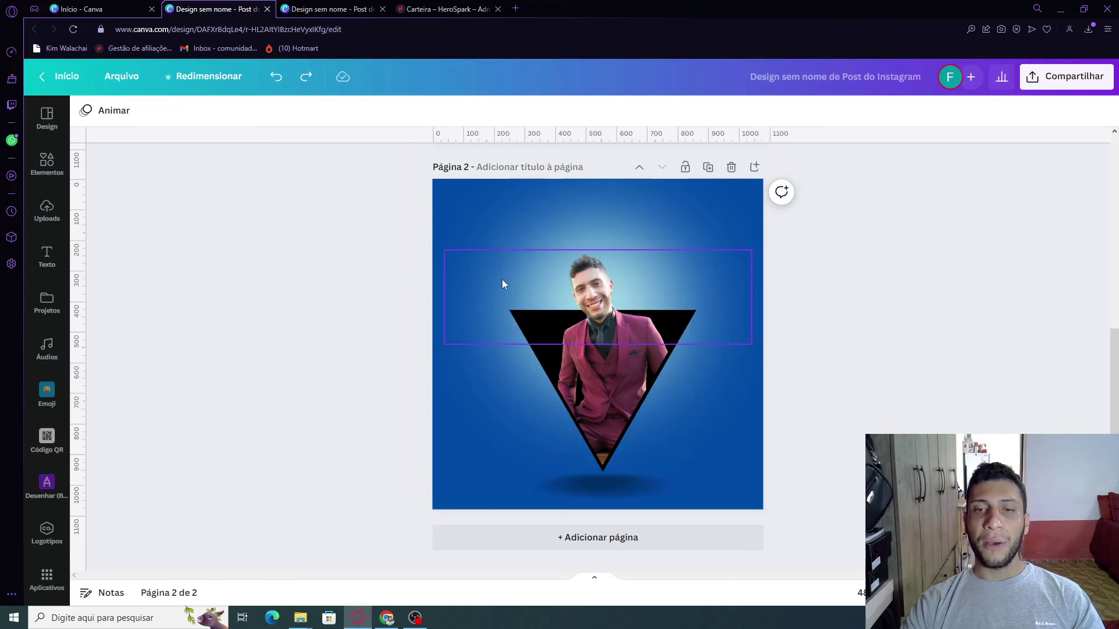